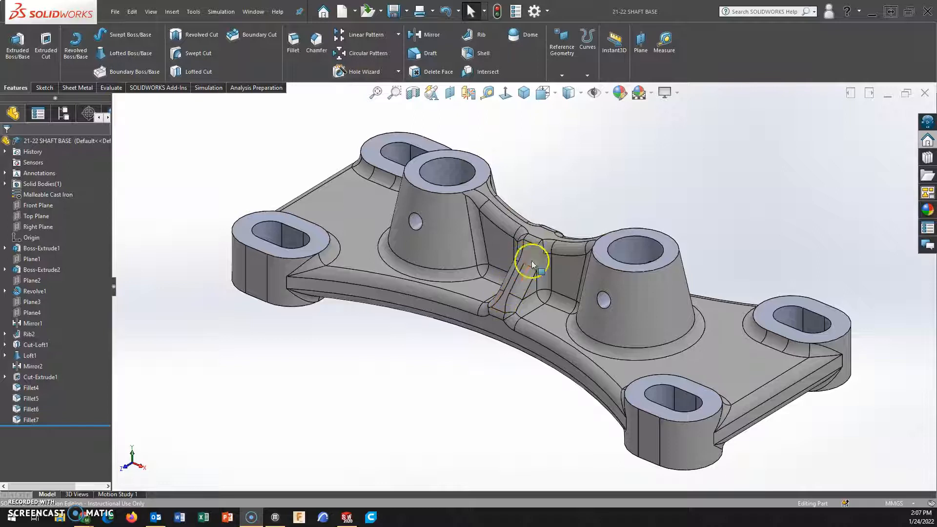
Suppress the four fillet features, Fillet4 through Fillet7, on the shaft base.
middle_drag(528, 272, 547, 238)
click(526, 242)
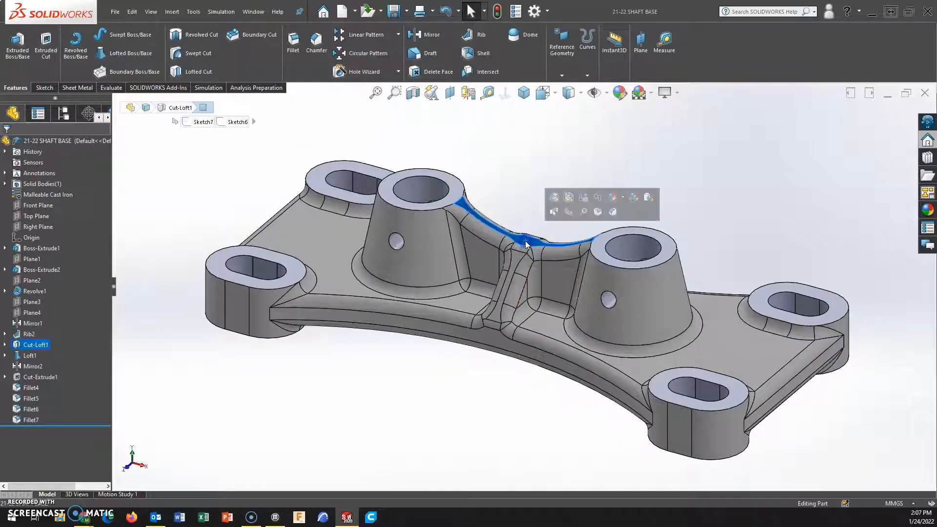
scroll(459, 203, down, 5)
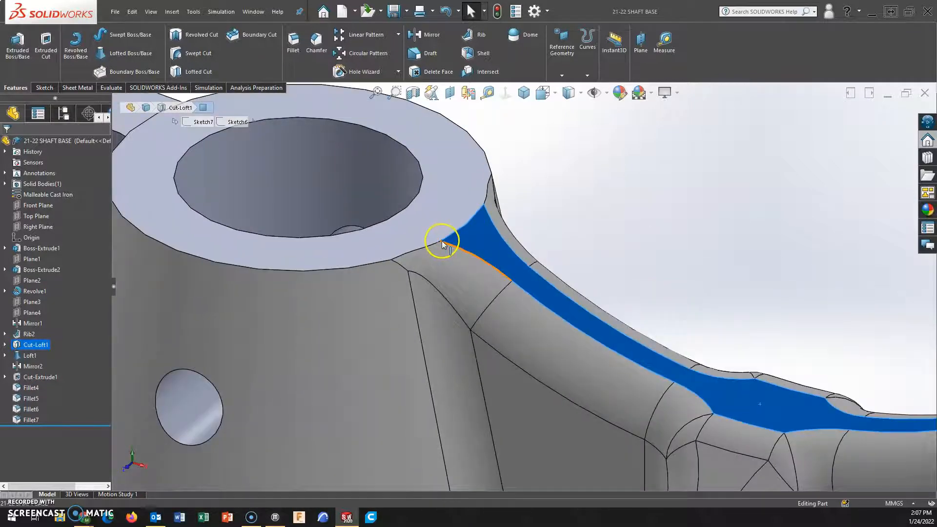
click(469, 181)
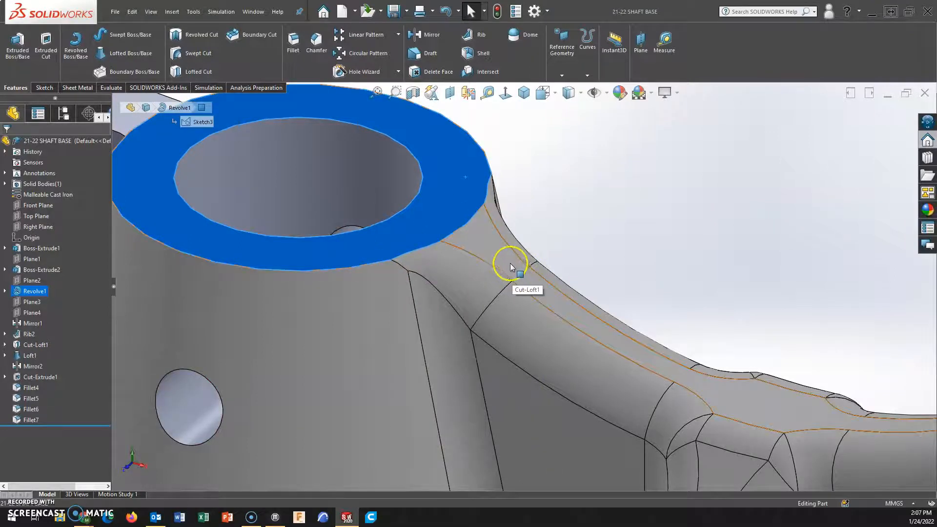
click(496, 246)
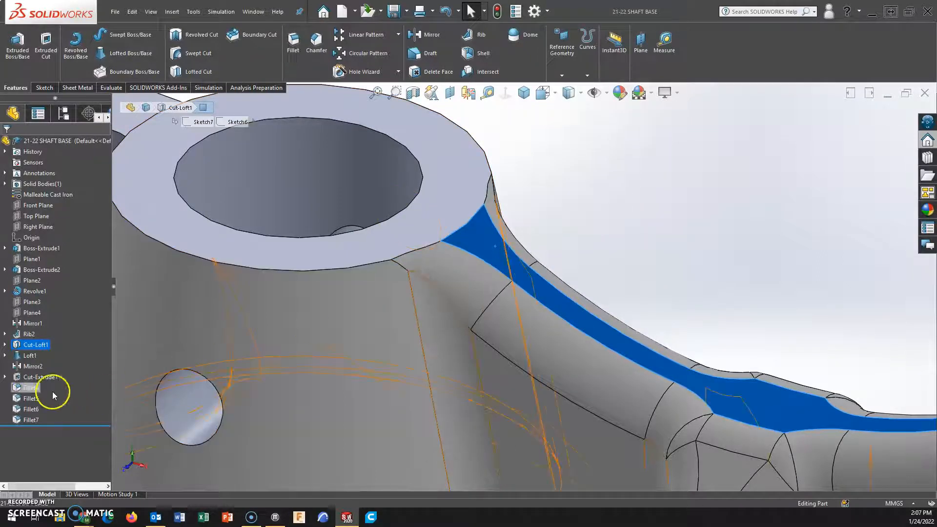
click(28, 389)
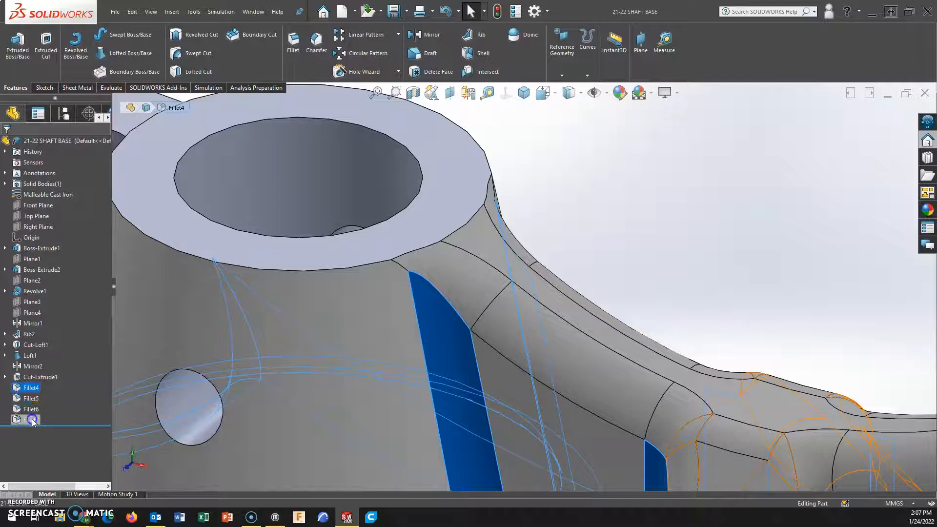
shift+click(32, 420)
click(40, 389)
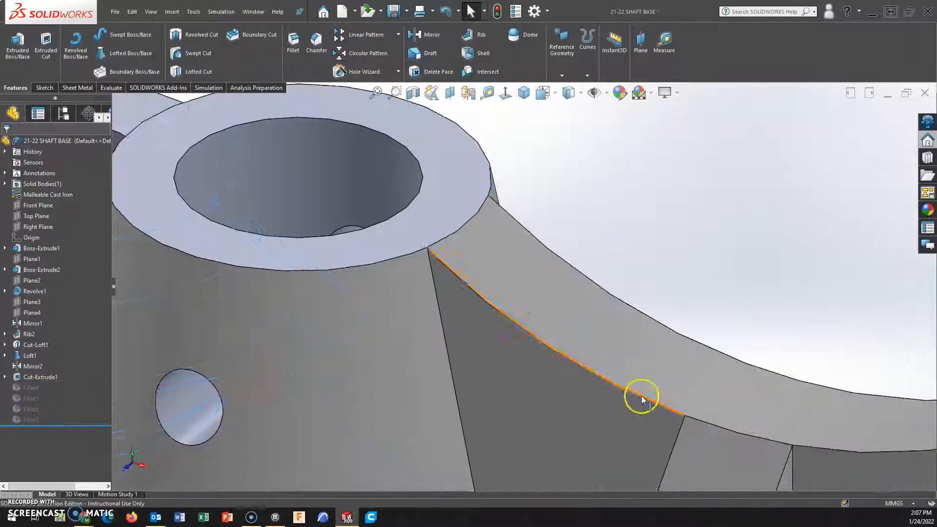
Roll the model back to just before Cut-Loft1, with Rib2 as the last active feature.
scroll(637, 400, up, 5)
click(535, 291)
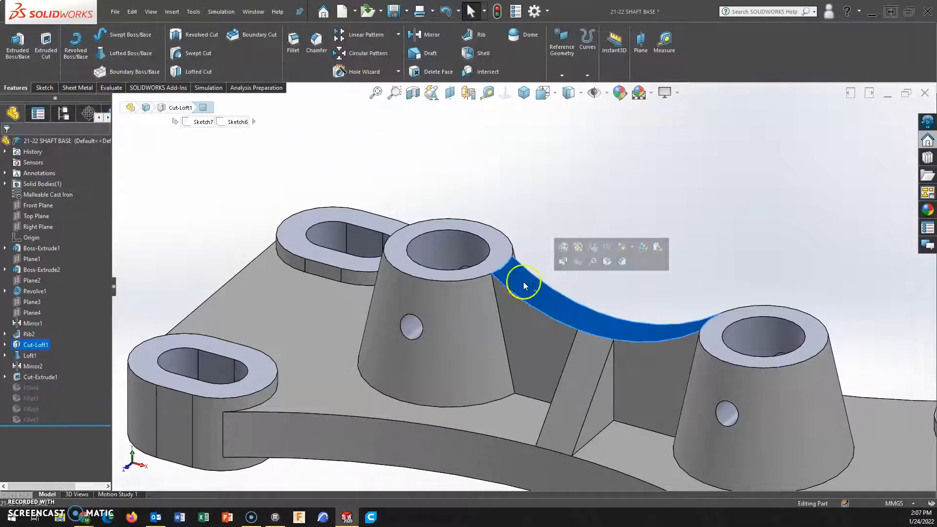
click(584, 249)
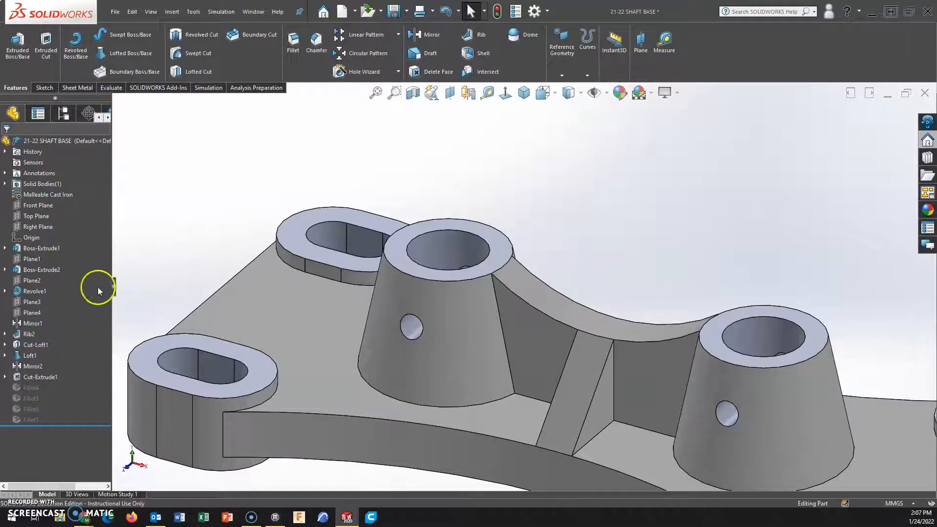
right_click(30, 337)
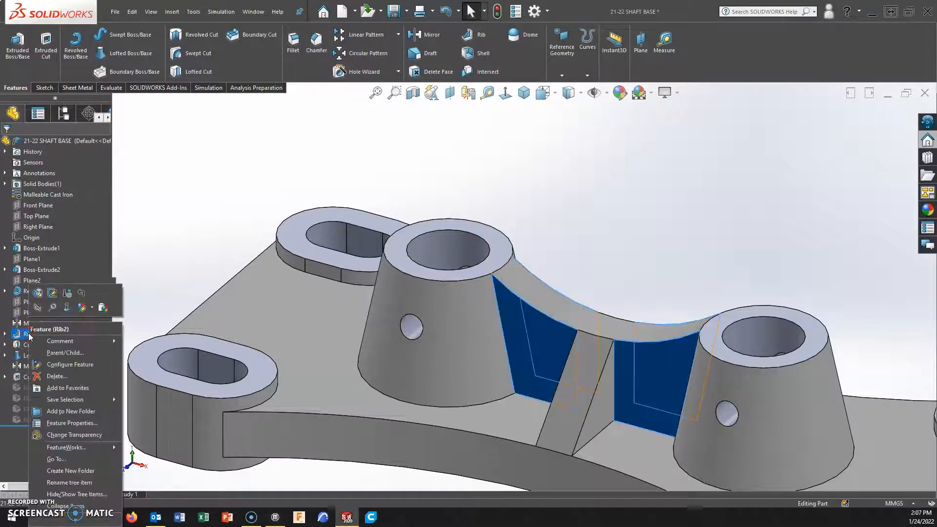
right_click(22, 345)
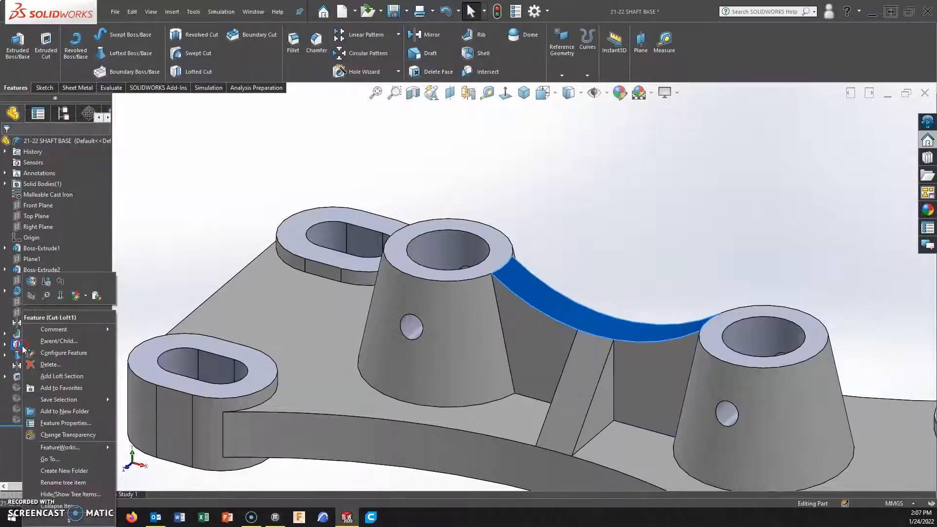
click(61, 280)
middle_drag(620, 410, 684, 253)
key(f)
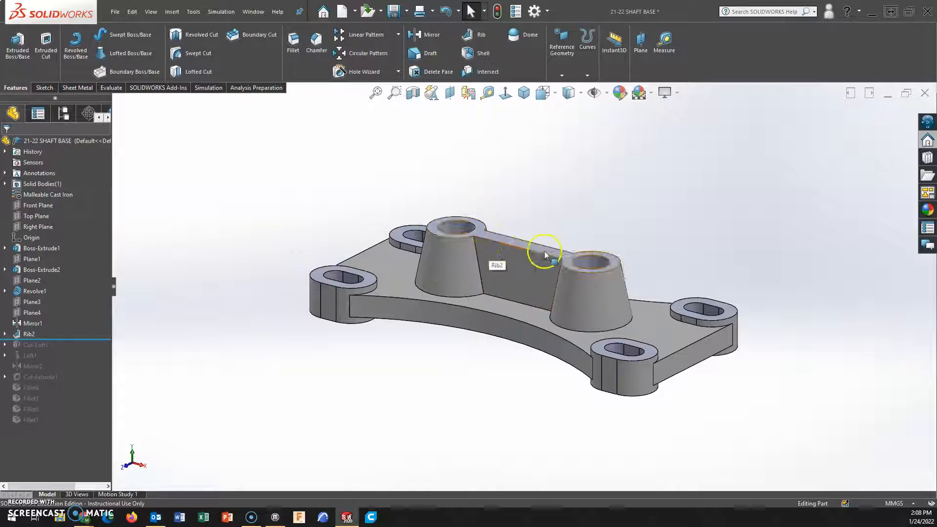
On the shared top face of bosses and rib, sketch a 12.5 mm radius circle concentric with the left boss's bore.
scroll(537, 256, up, 2)
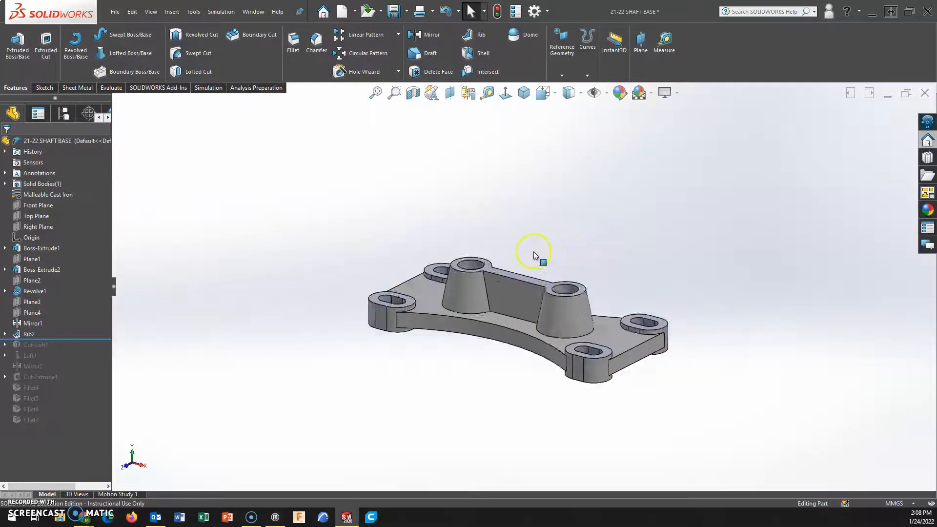
scroll(518, 271, down, 7)
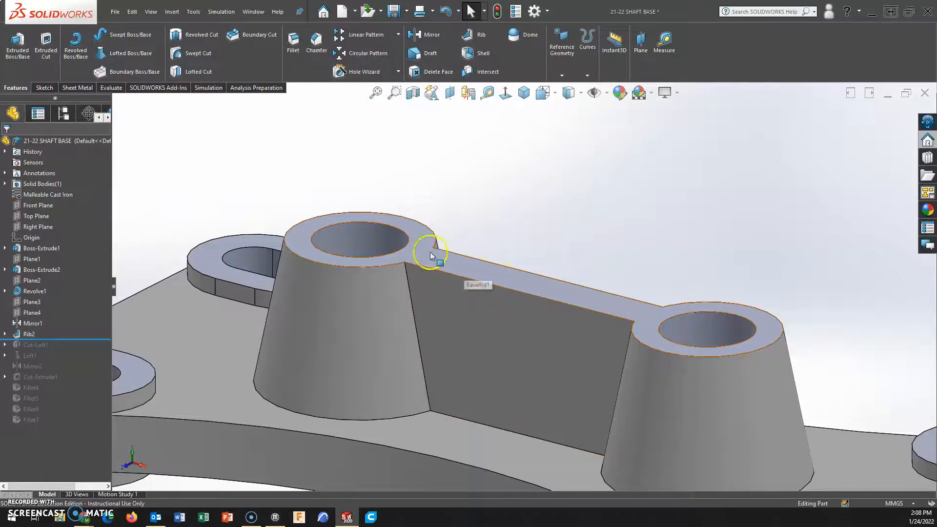
click(417, 252)
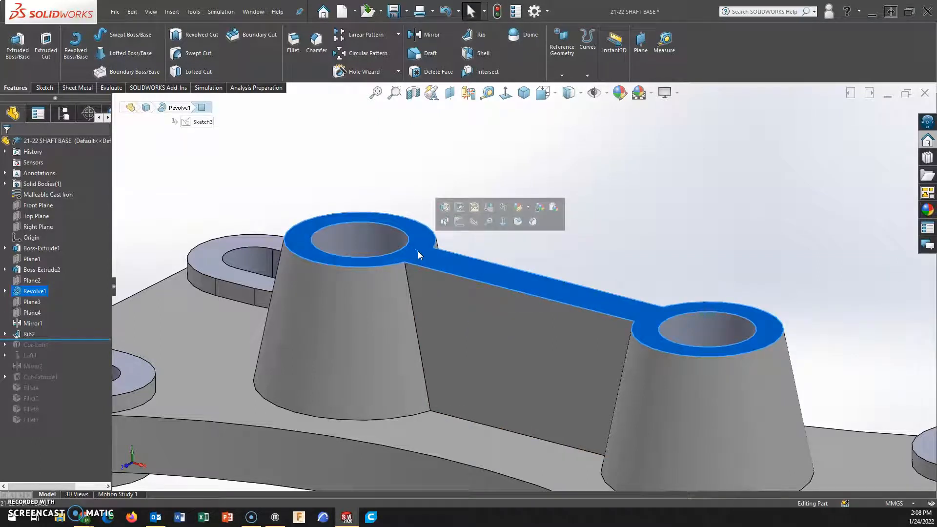
click(503, 222)
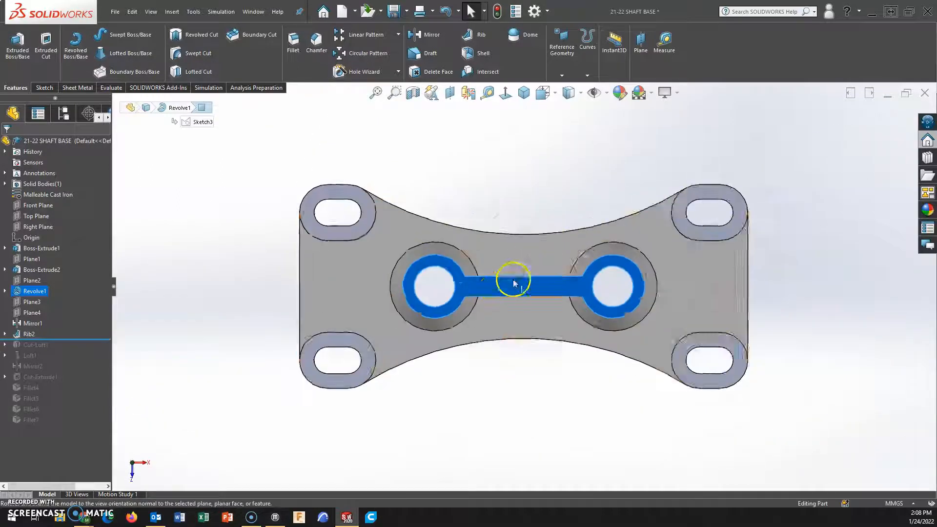
scroll(469, 293, down, 9)
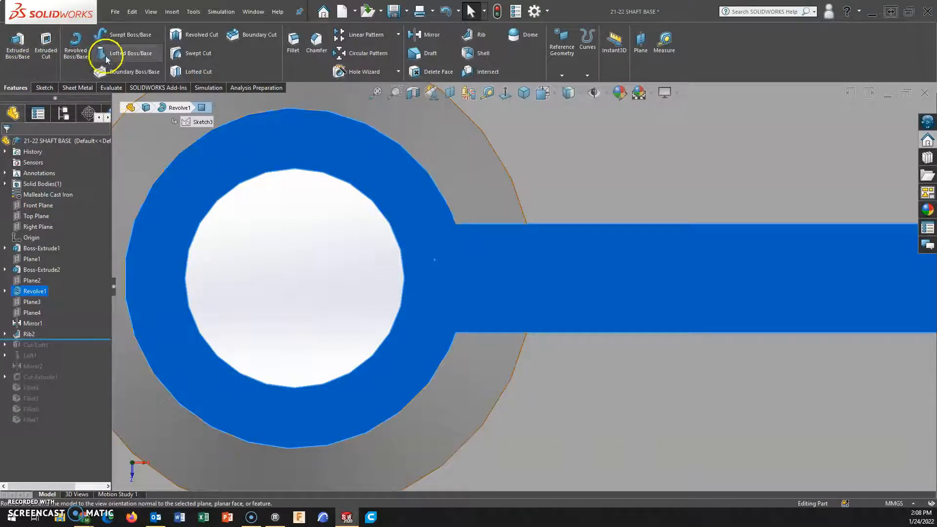
click(36, 90)
click(92, 52)
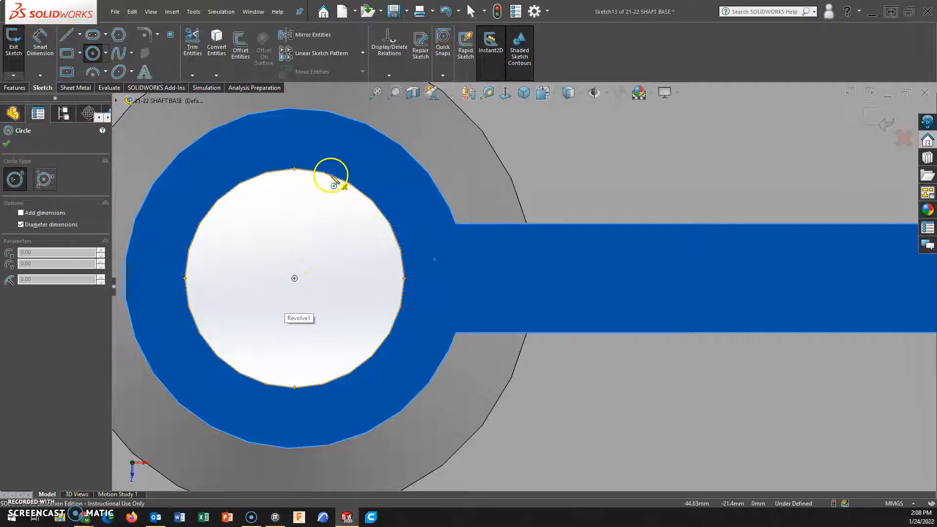
click(295, 279)
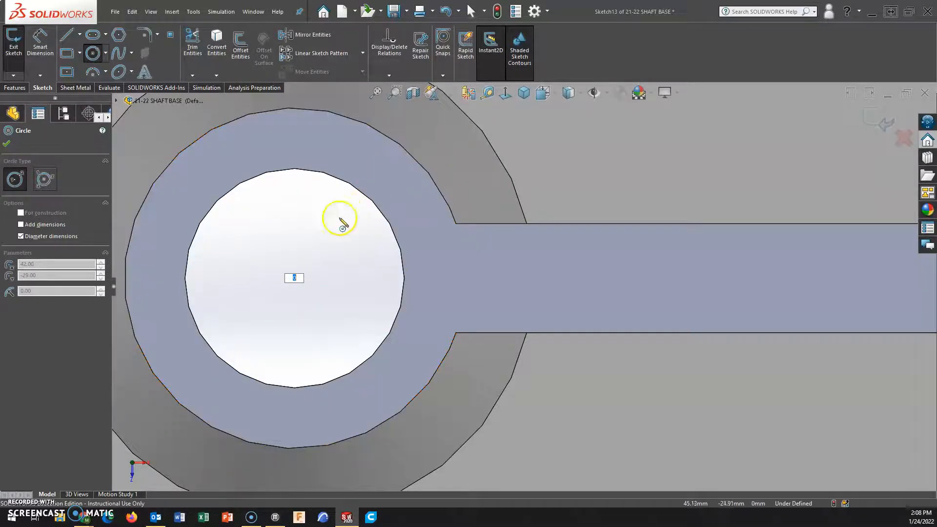
key(Escape)
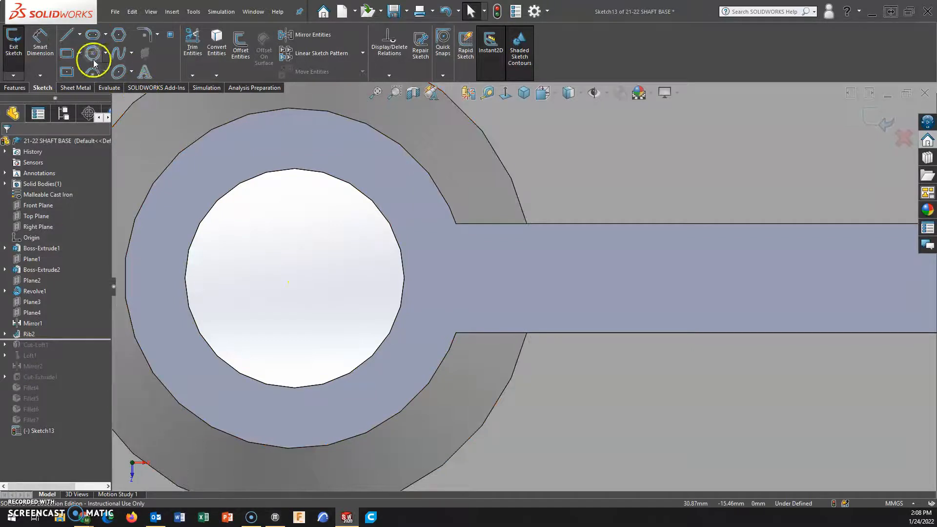
click(93, 56)
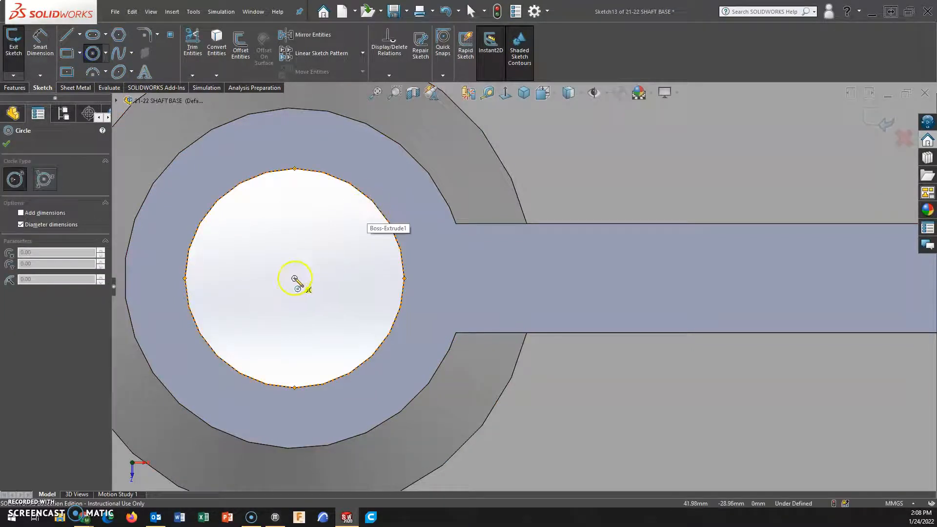
click(295, 278)
click(408, 153)
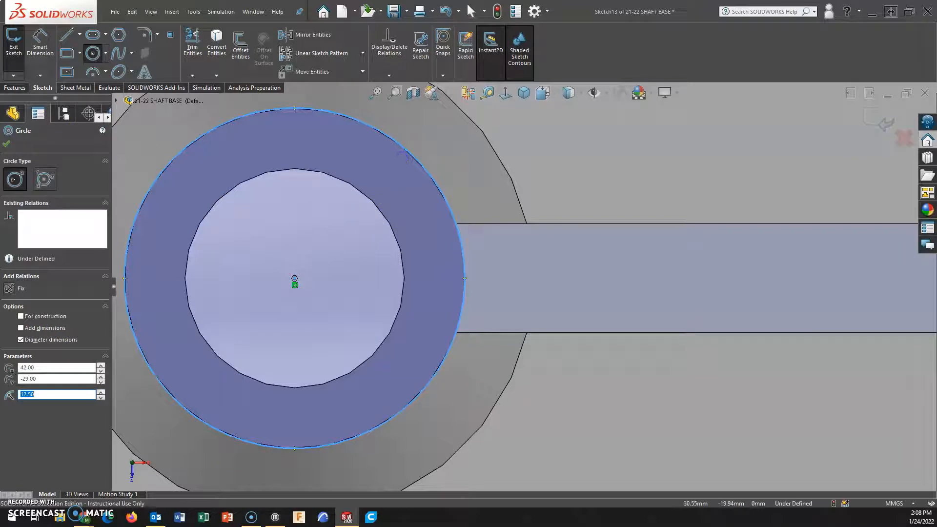
Draw a vertical line across the rib's end, joining the two corners where the rib meets the circled boss.
click(67, 55)
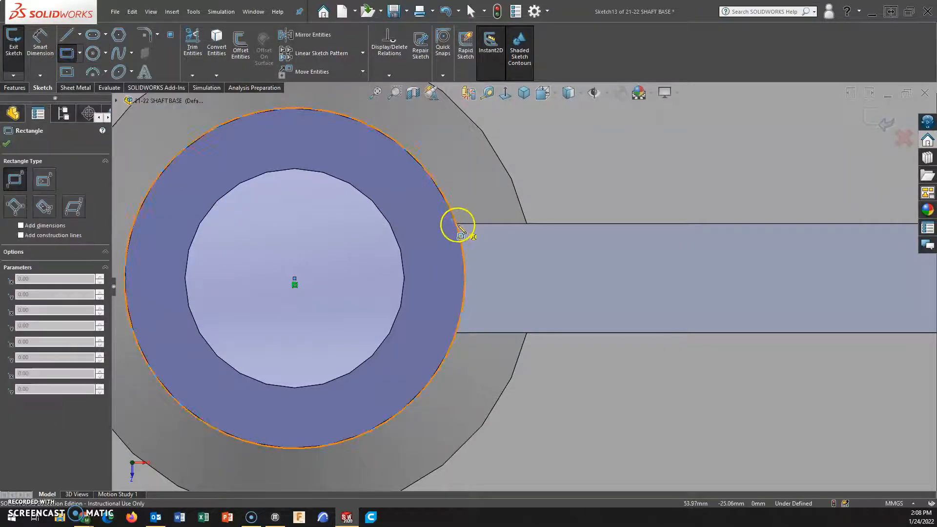
click(67, 34)
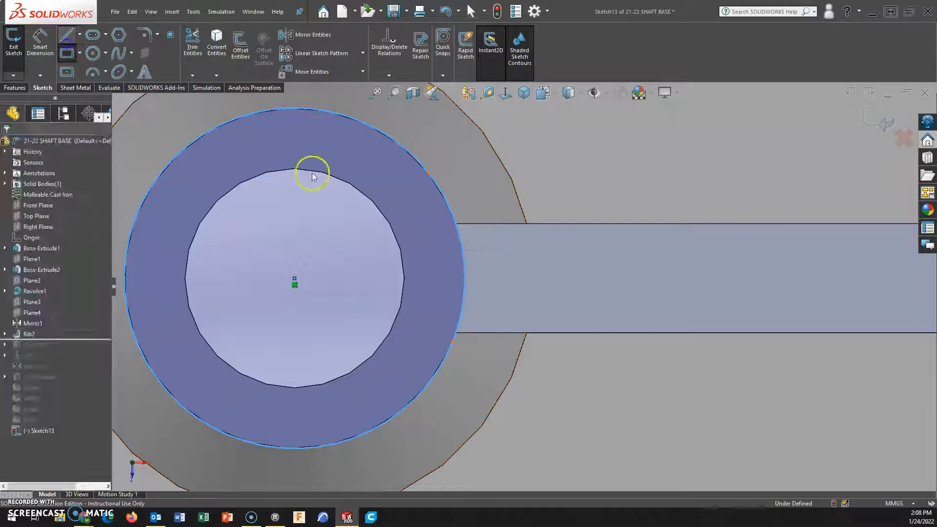
click(456, 225)
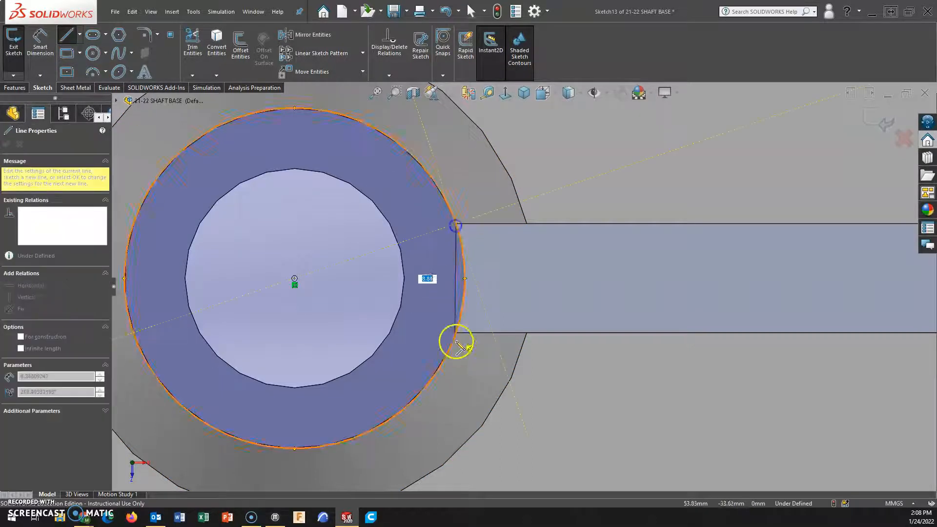
click(456, 333)
key(Escape)
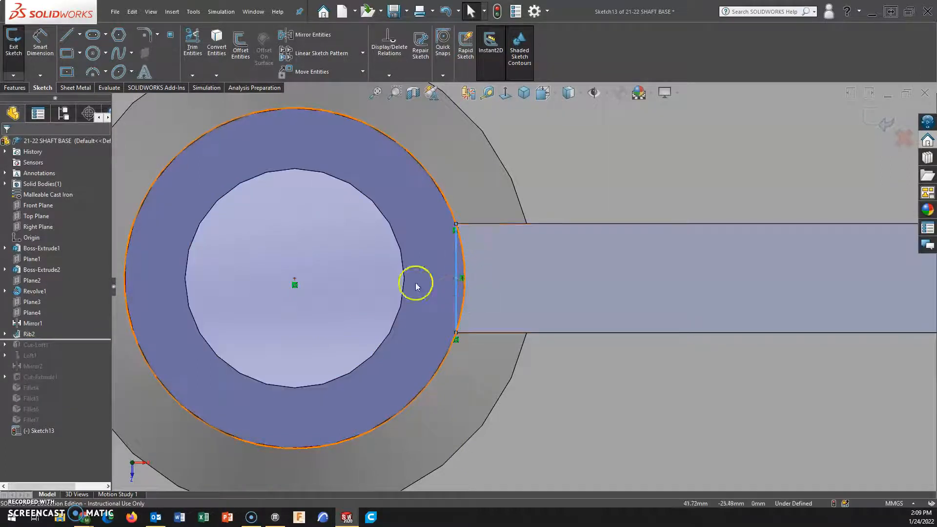
Trim away the line and most of the circle, keeping only the short arc between the rib's two corners.
click(192, 42)
drag(457, 164, 442, 250)
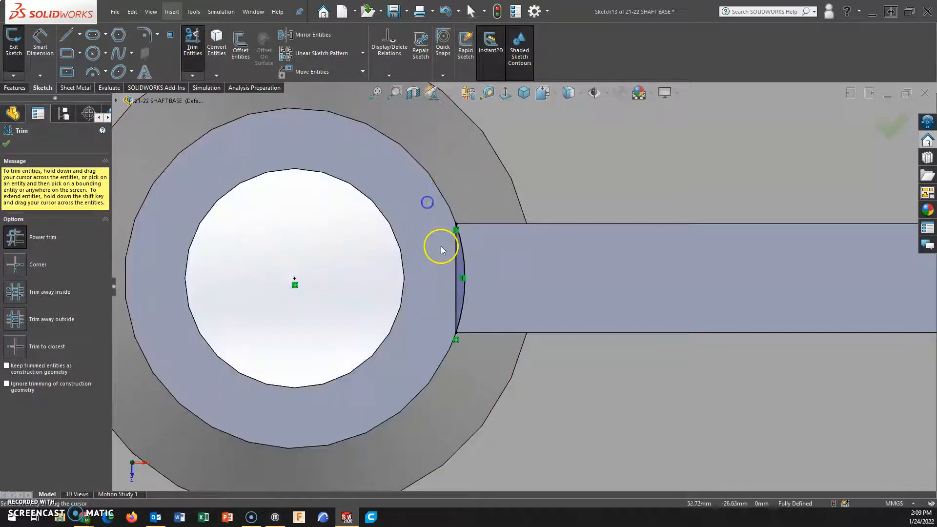
click(18, 145)
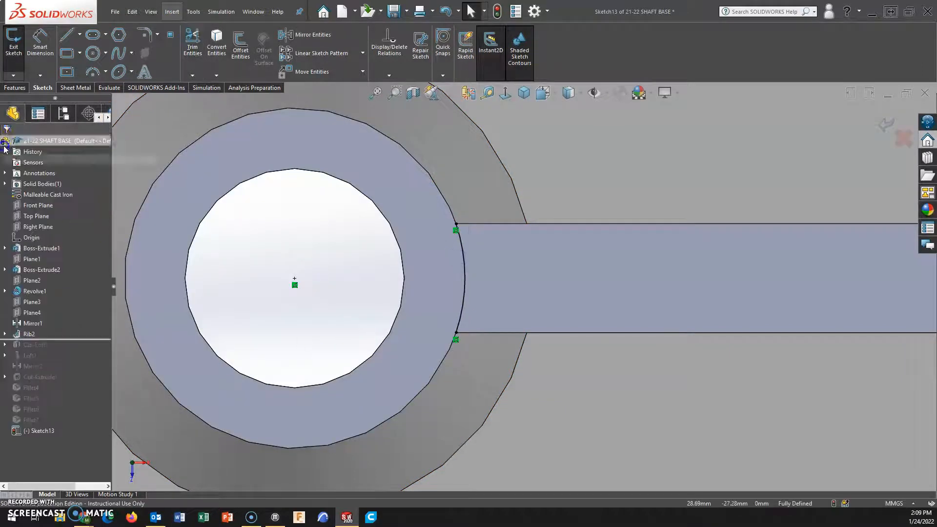
Add a driven radius dimension to the remaining arc and finish the sketch.
click(464, 255)
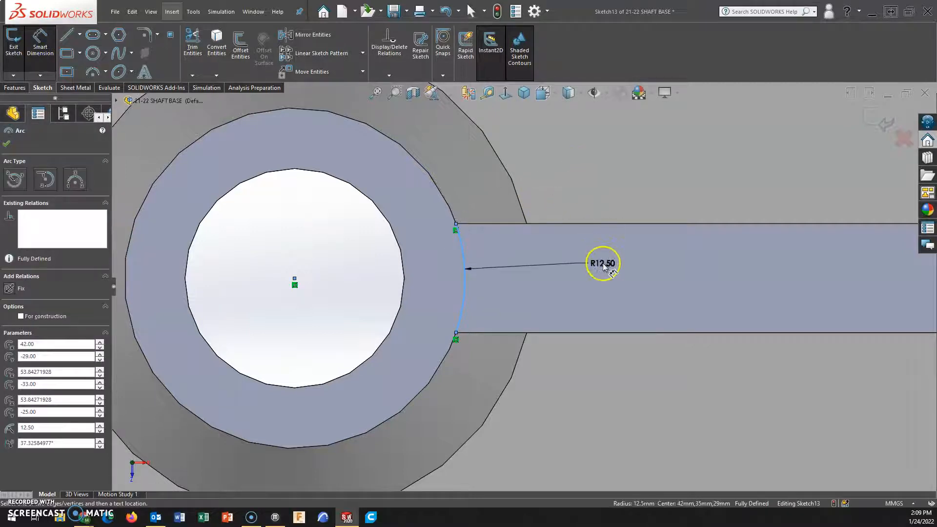
click(607, 252)
click(537, 268)
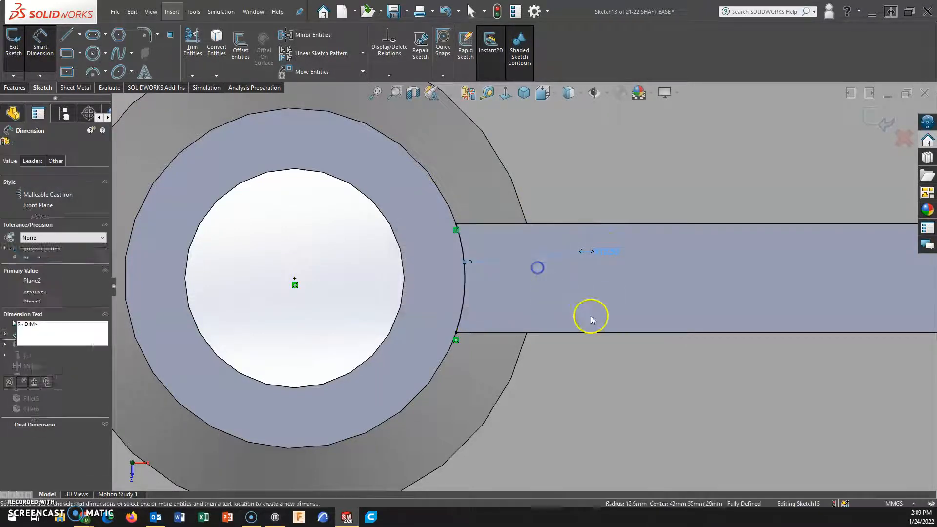
scroll(590, 320, up, 4)
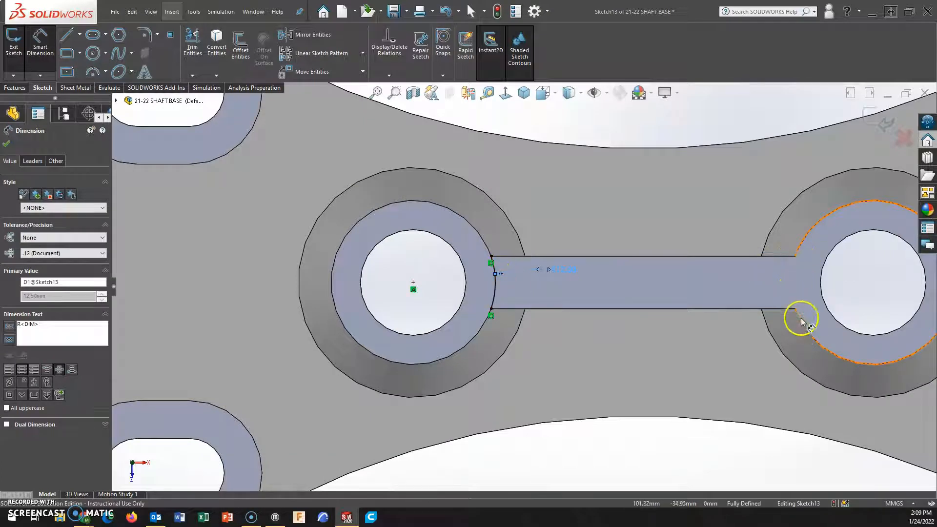
click(883, 122)
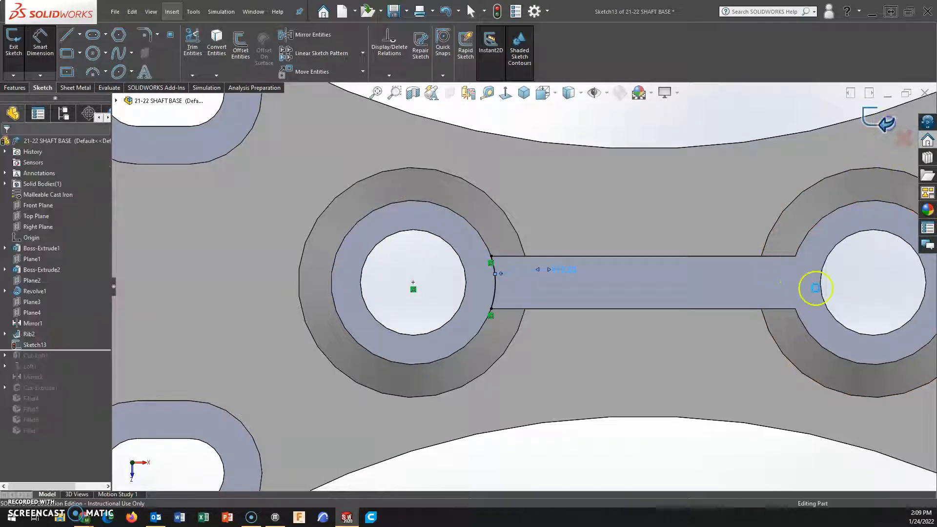
In a new sketch on the same top face, draw a three-point arc between the rib corners at the other boss.
click(806, 289)
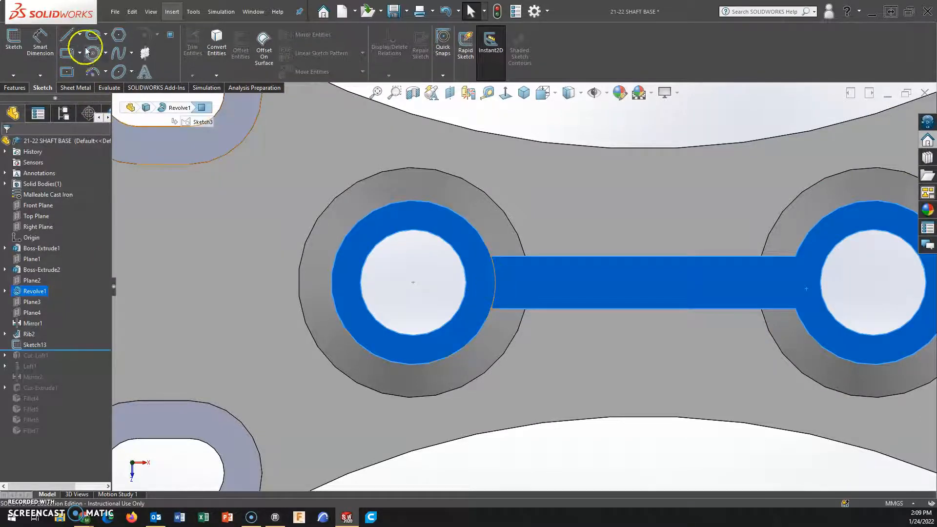
click(93, 73)
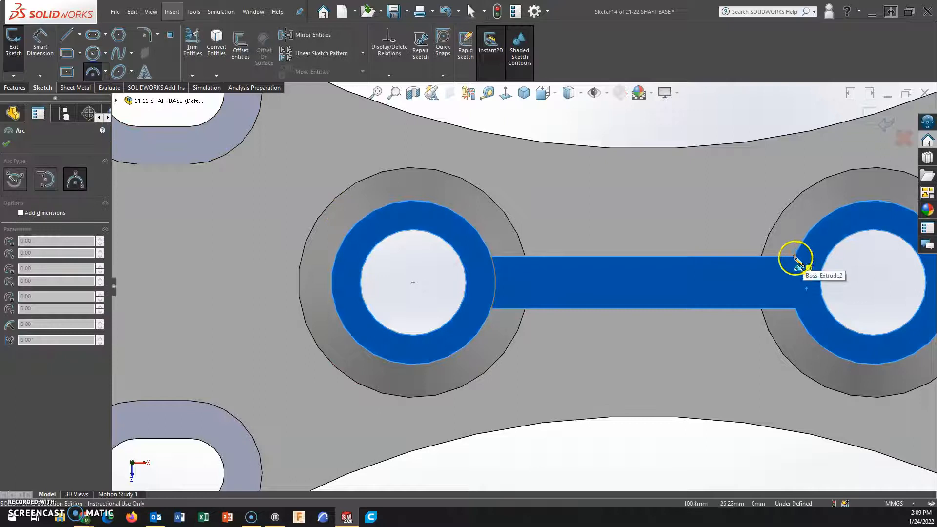
click(796, 256)
click(795, 309)
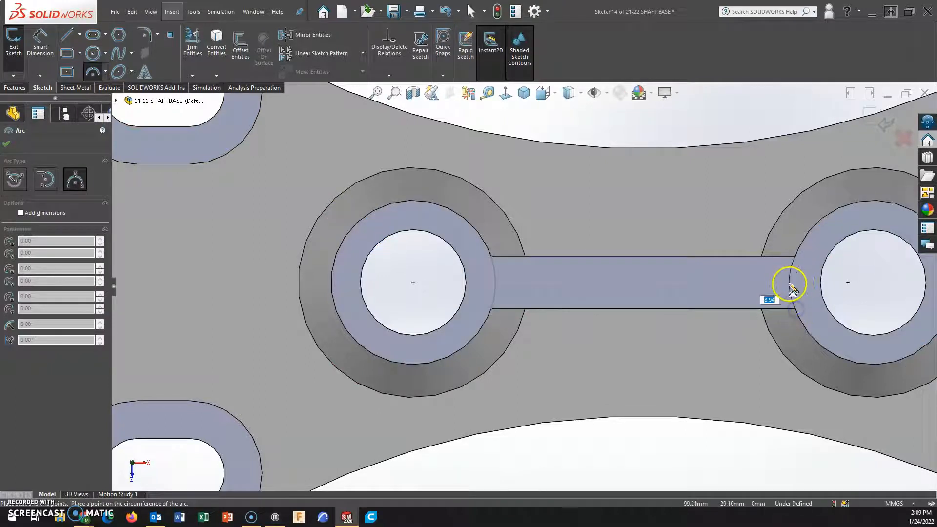
click(788, 282)
Dimension the arc at the second boss with a 12.5 mm radius and finish the sketch.
click(47, 42)
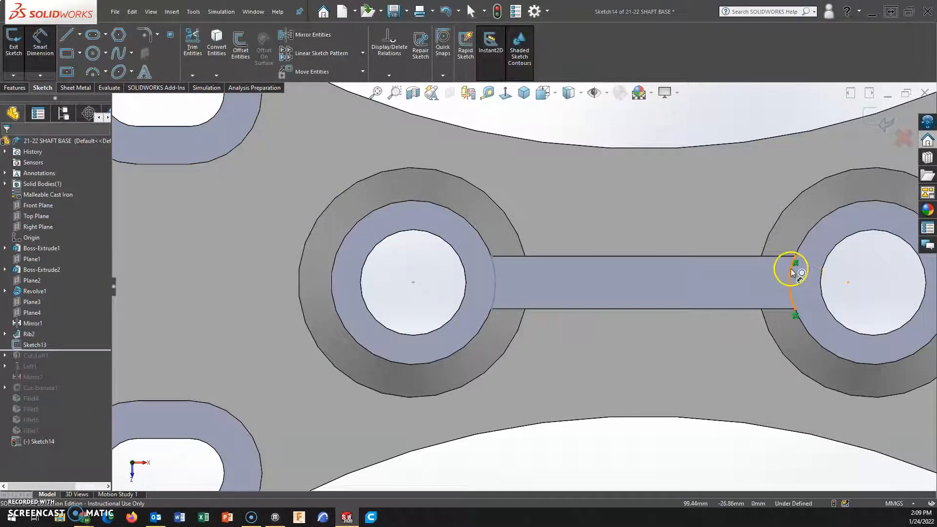
click(792, 270)
click(833, 279)
text(12.5)
key(Return)
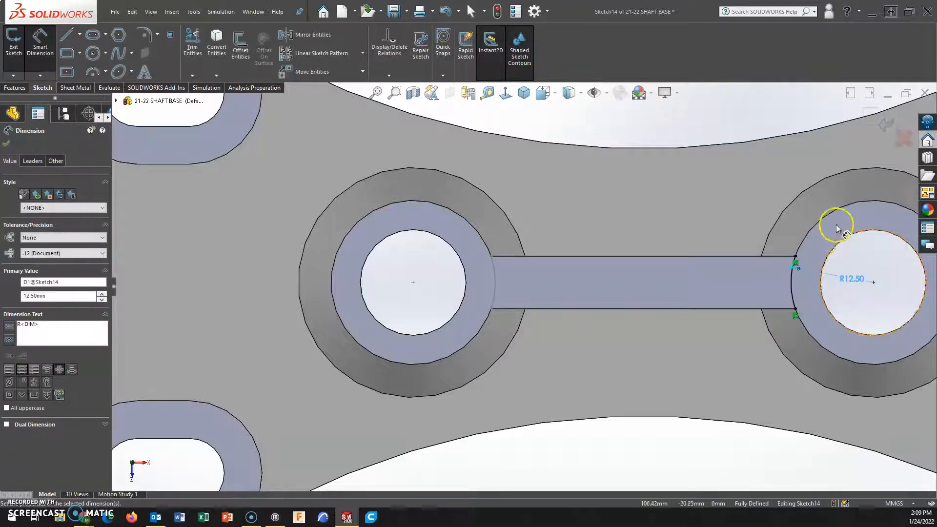
click(885, 123)
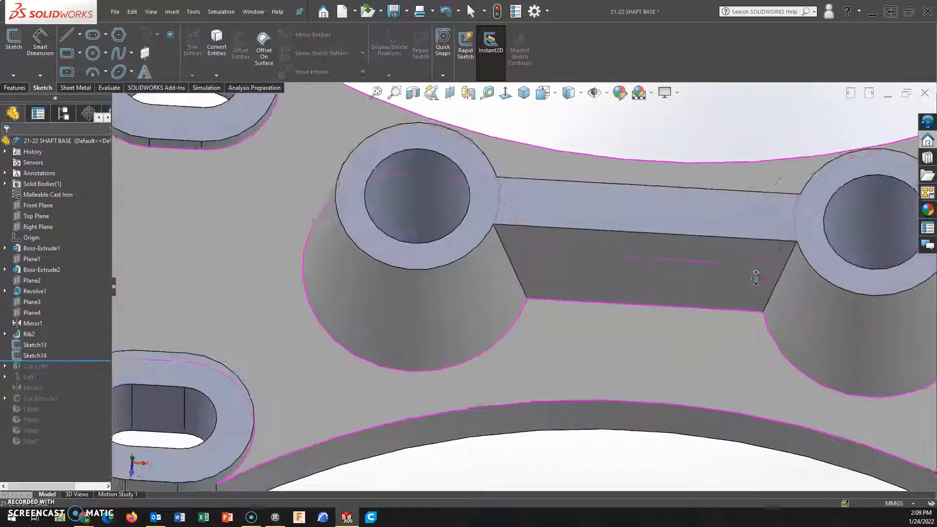
In a new sketch on the rib's side face, draw a downward three-point arc of about 37 mm radius between its top corners.
click(520, 132)
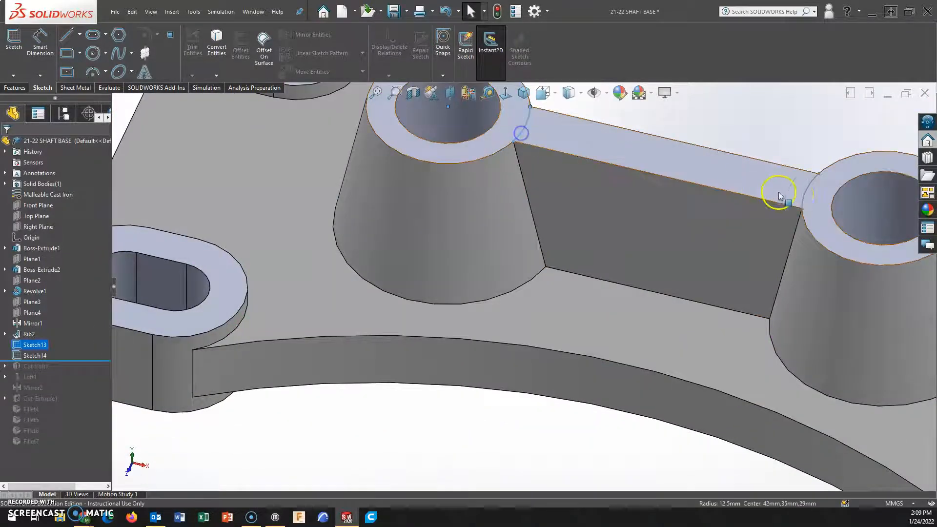
click(803, 198)
scroll(748, 233, up, 4)
scroll(748, 233, down, 3)
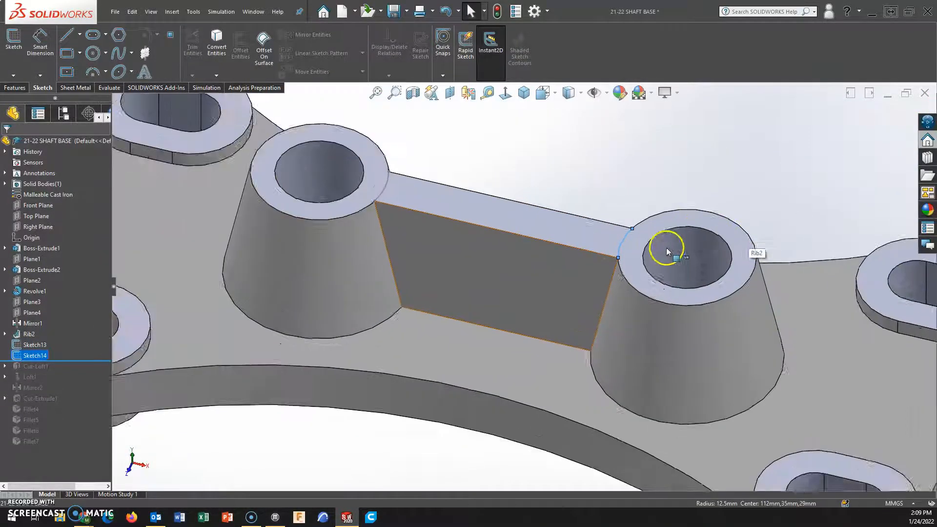
scroll(671, 253, down, 2)
click(414, 243)
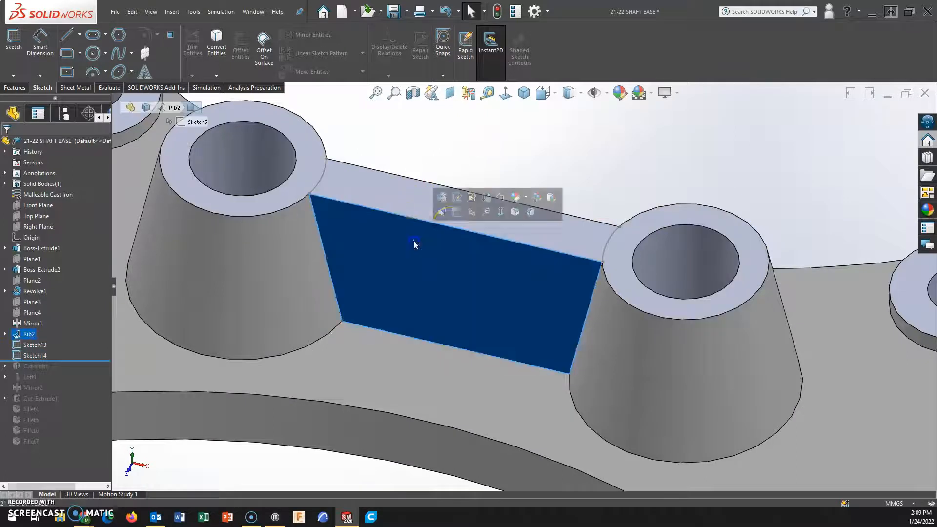
click(500, 212)
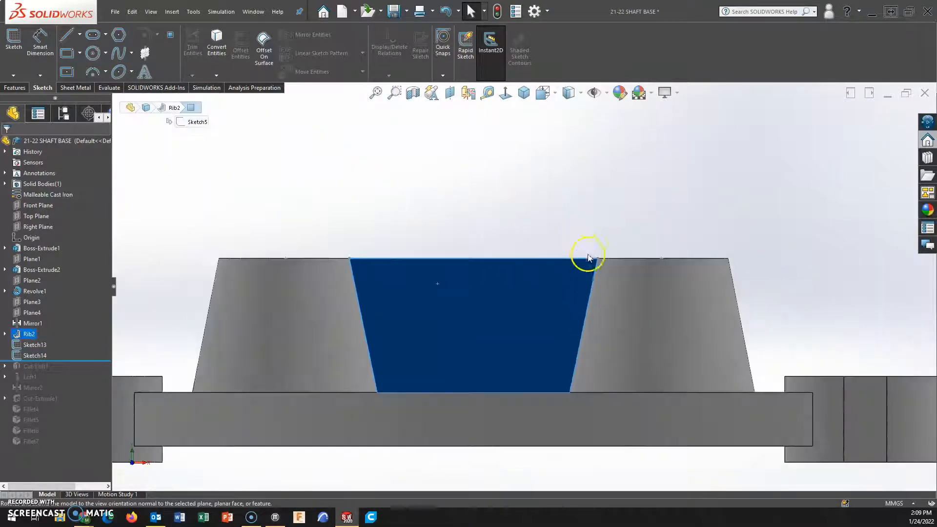
scroll(588, 255, down, 3)
click(92, 72)
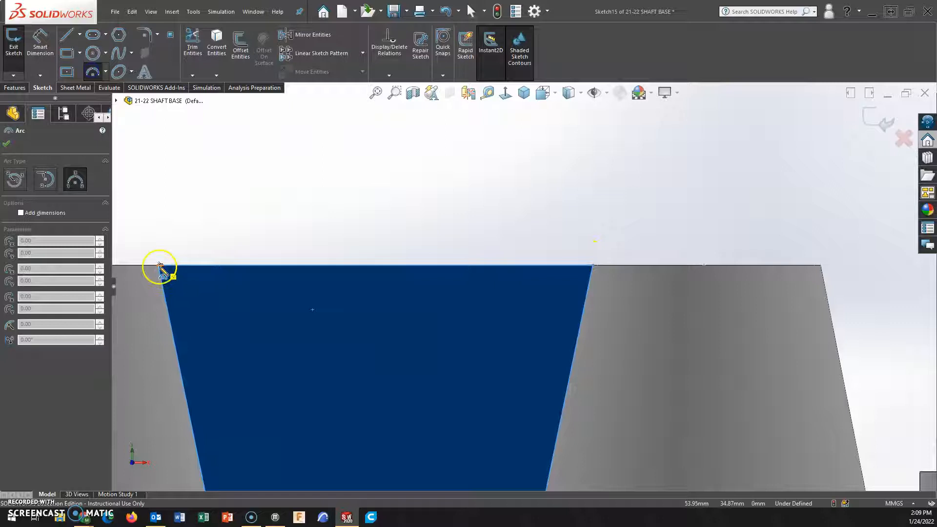
middle_drag(165, 277, 152, 274)
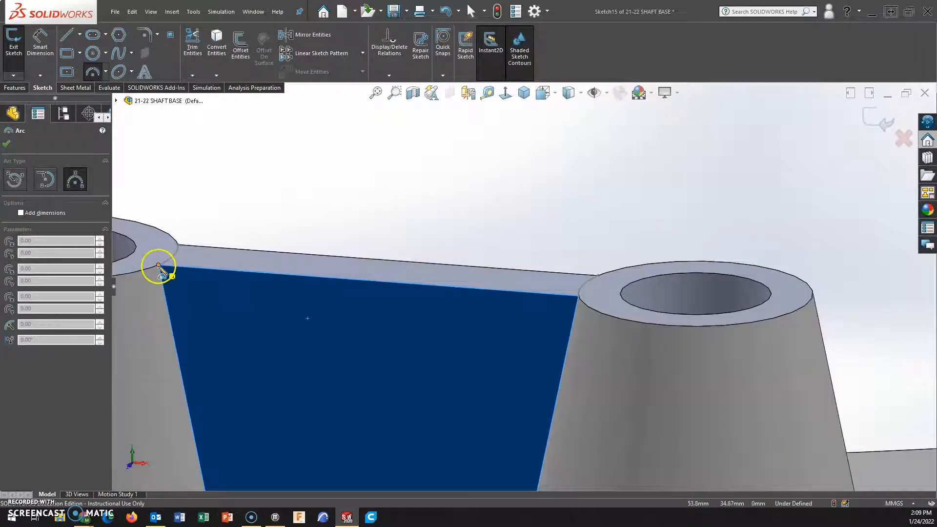
click(158, 266)
click(579, 297)
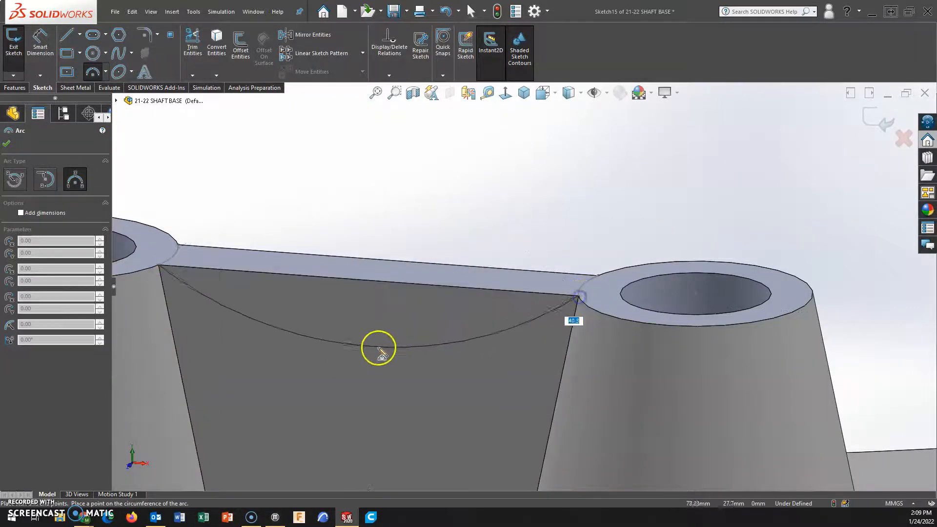
click(369, 354)
Close the profile with an upward three-point arc of about 25.4 mm radius between the same two corners.
click(159, 266)
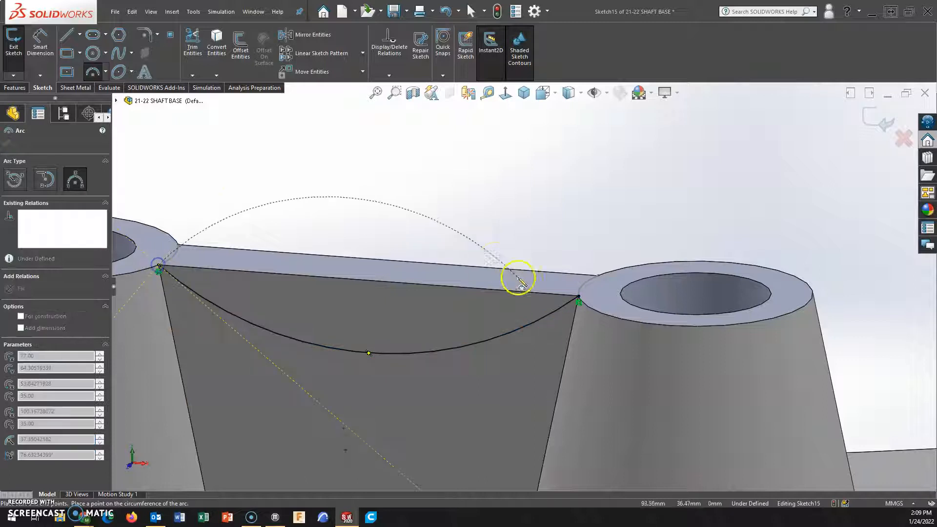
click(578, 298)
click(378, 147)
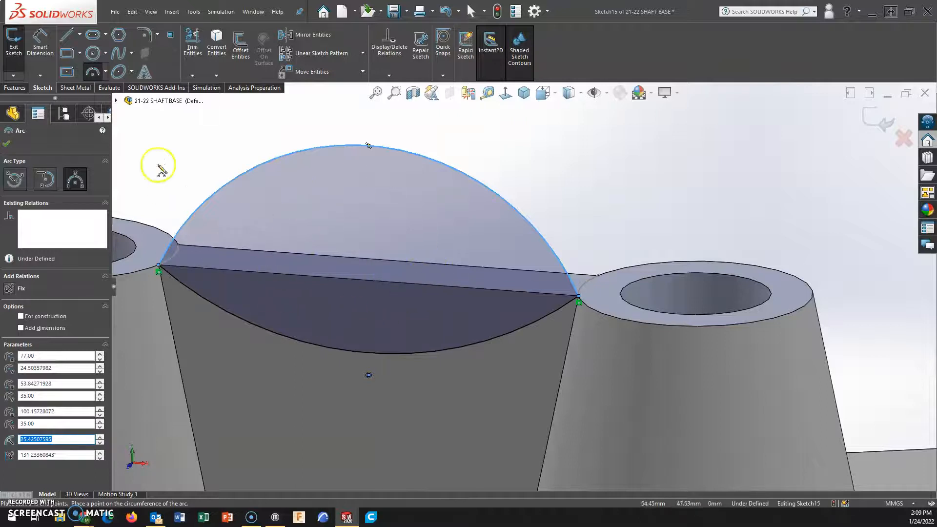
Dimension the lower arc with a 40 mm radius and finish the sketch.
click(39, 36)
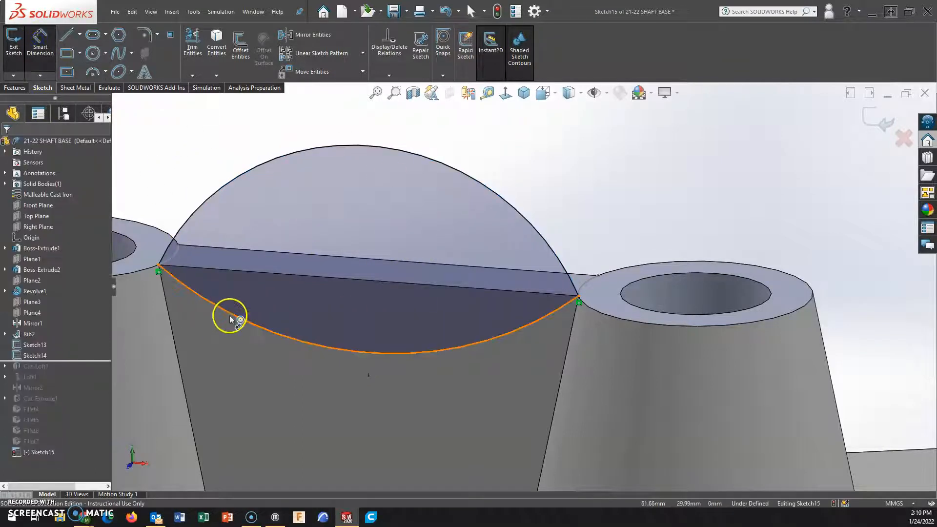
click(230, 317)
click(208, 350)
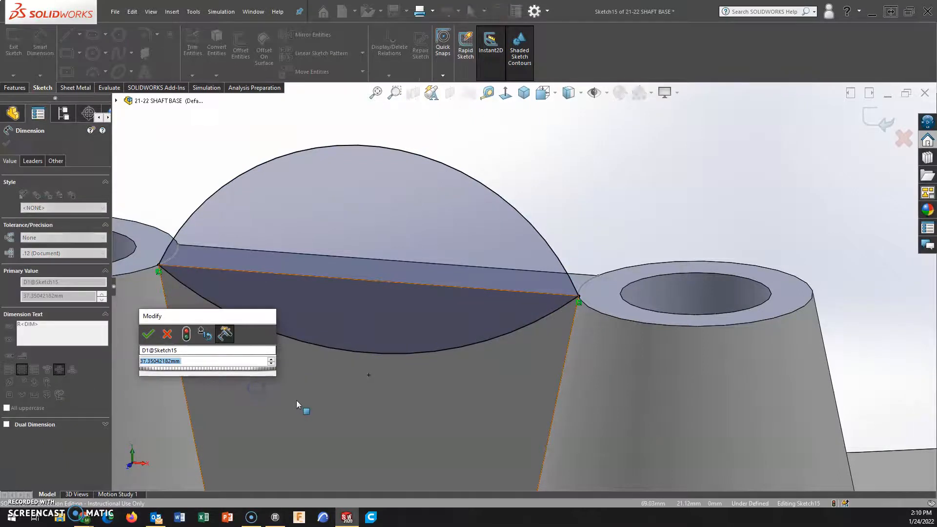
text(40)
click(318, 429)
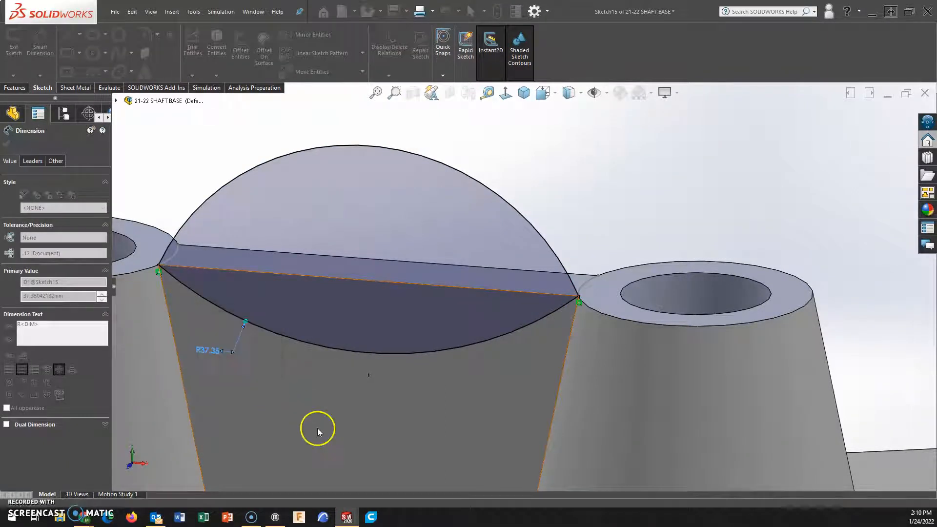
click(883, 120)
In a new sketch on the rib's opposite side face, draw a three-point arc between the top corners, tracing the existing 40 mm lower arc.
mouse_move(429, 271)
middle_down()
mouse_move(507, 321)
mouse_move(611, 328)
middle_up()
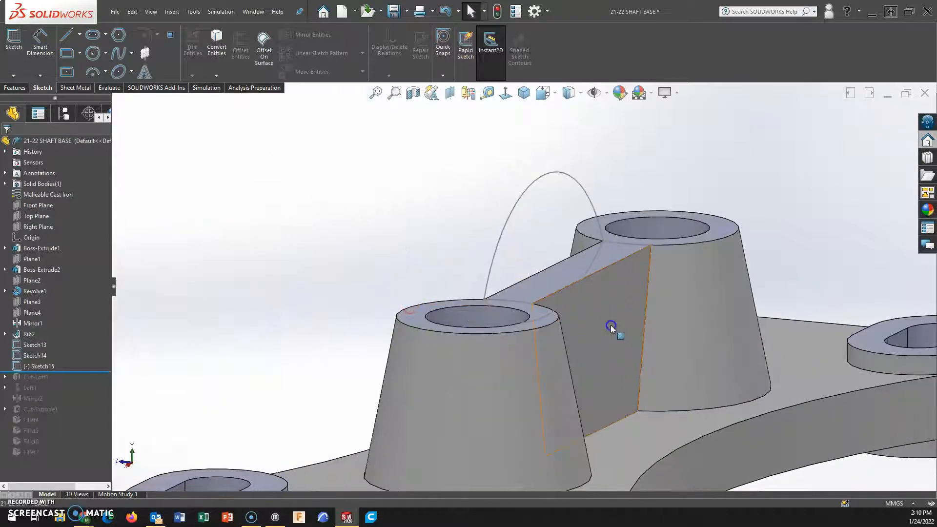
click(611, 326)
click(695, 296)
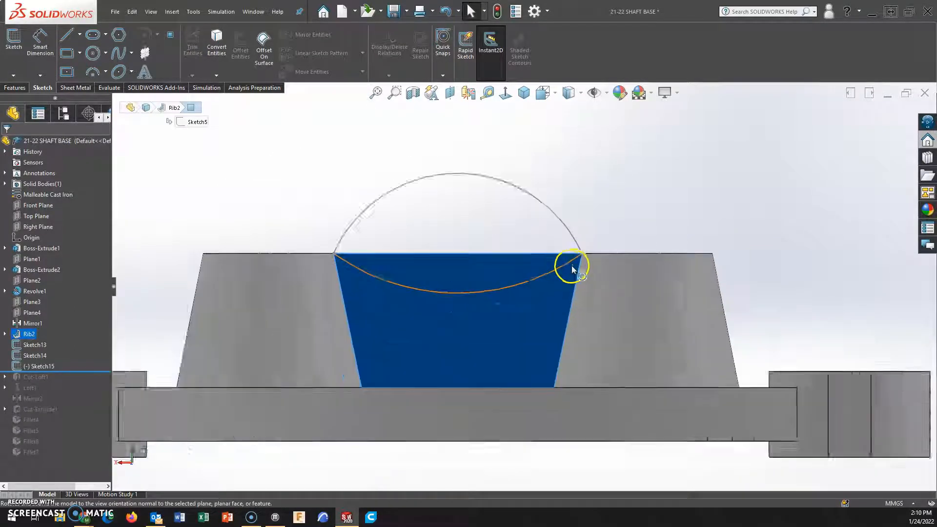
click(93, 71)
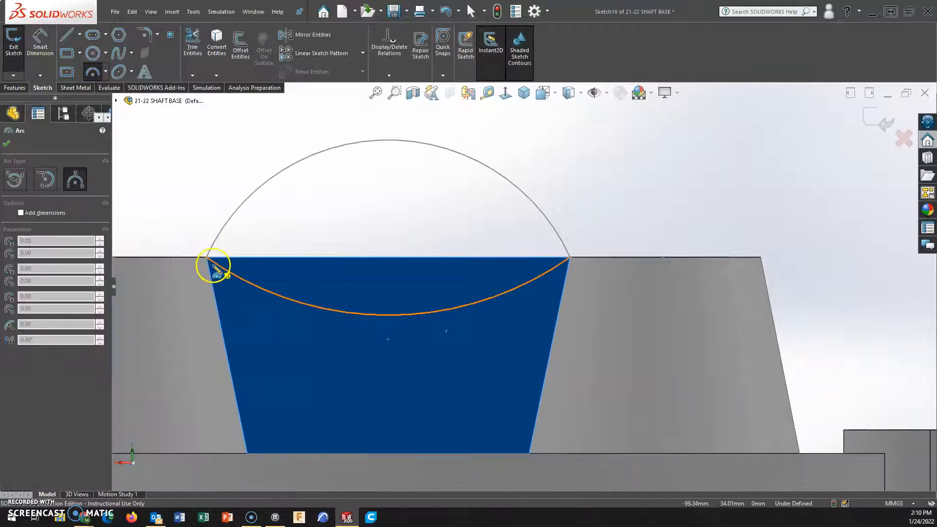
drag(205, 258, 570, 258)
click(411, 314)
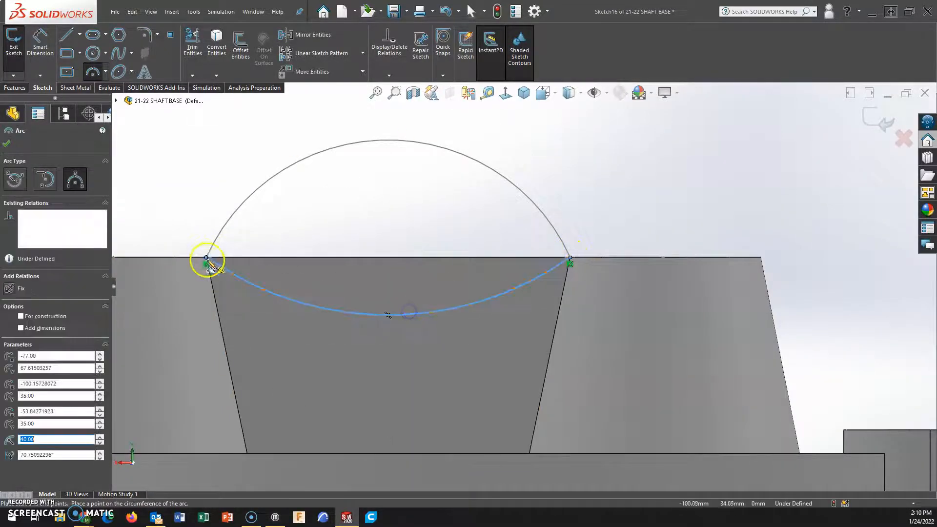
Trace the existing upper arc with a three-point arc between the same corners, closing the second profile, and finish the sketch.
drag(207, 259, 571, 259)
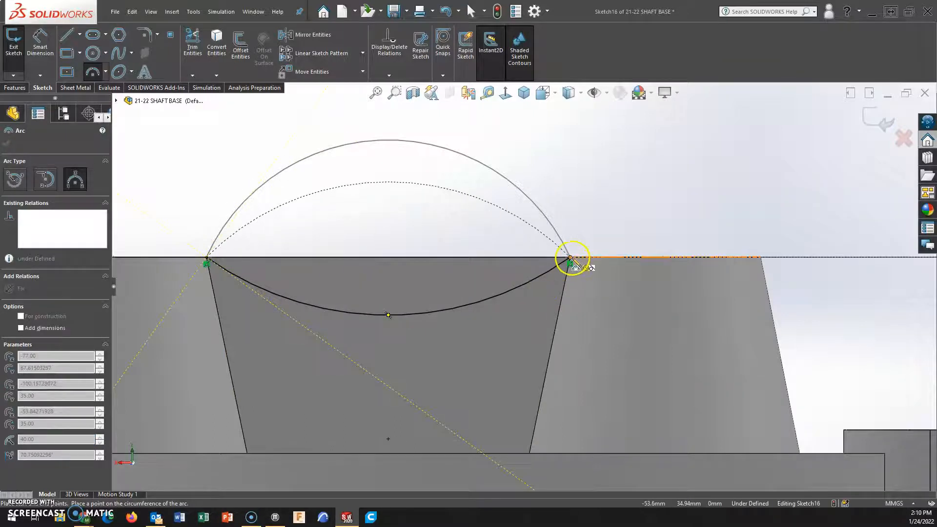
click(431, 145)
click(877, 121)
Examine the two closed side profiles and the short connecting arcs at both bosses from several angles.
middle_drag(580, 202, 572, 216)
click(459, 137)
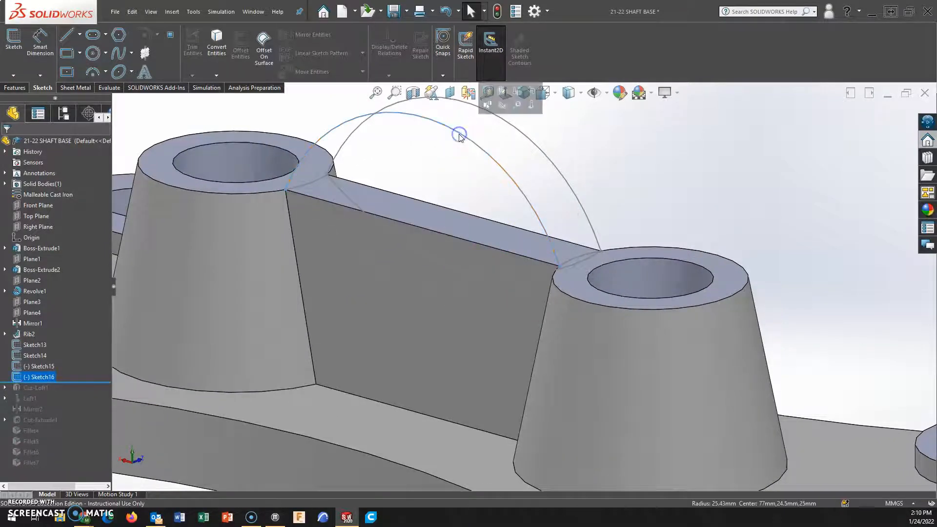
click(547, 228)
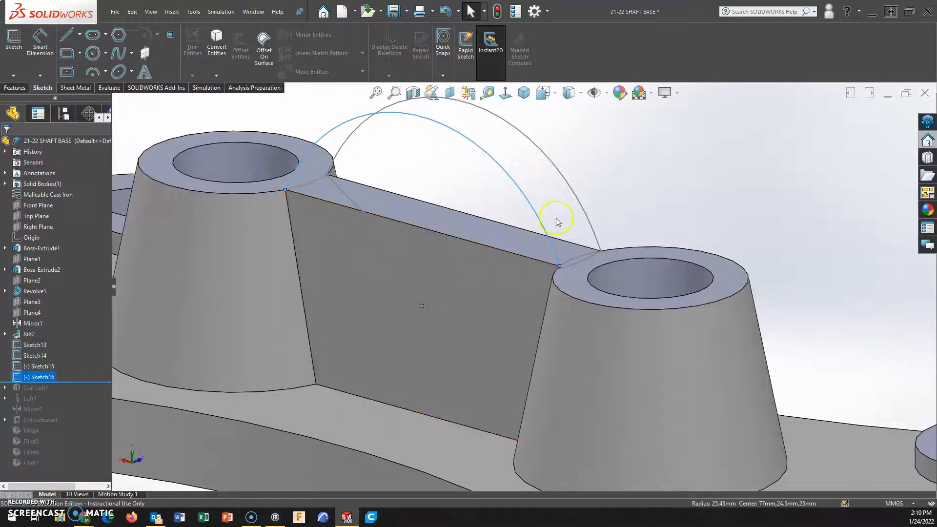
click(574, 194)
click(621, 194)
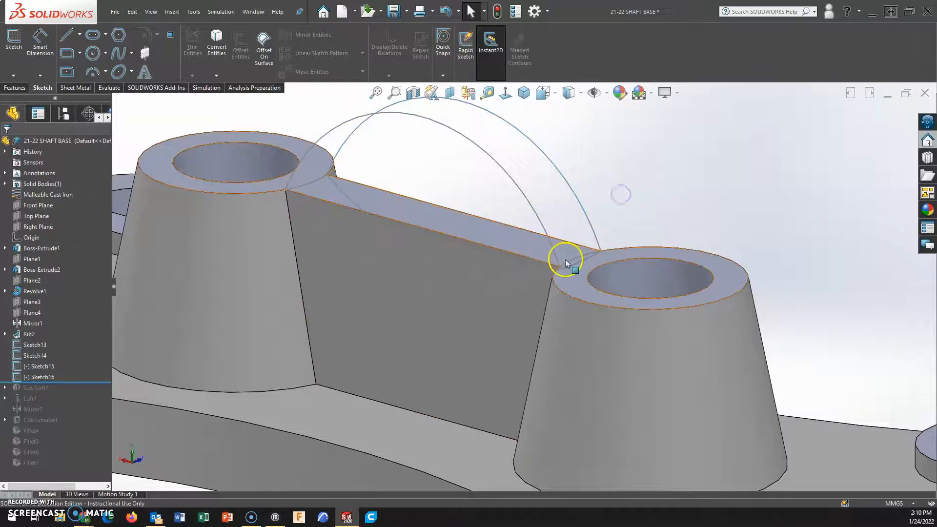
scroll(571, 277, up, 2)
scroll(579, 241, up, 4)
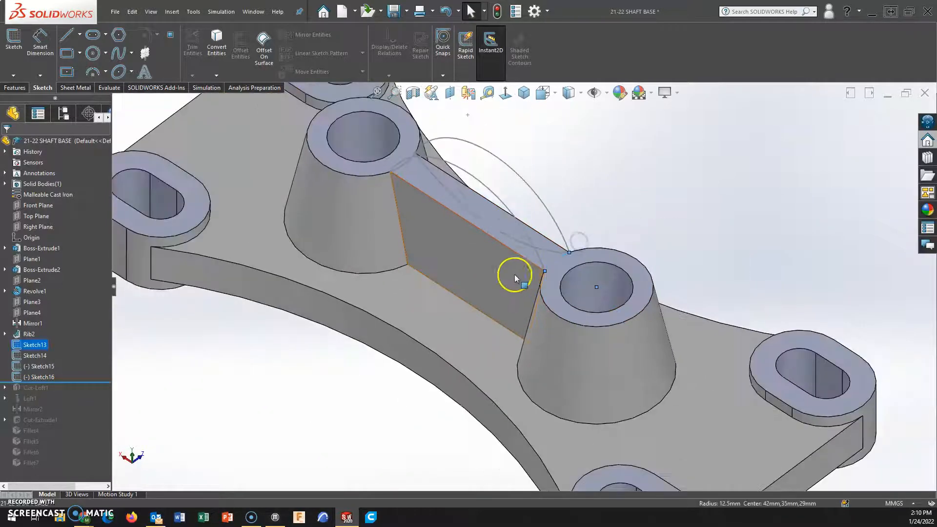
click(411, 166)
mouse_move(701, 226)
middle_down()
mouse_move(666, 255)
mouse_move(706, 232)
middle_up()
scroll(705, 233, up, 4)
scroll(571, 277, down, 4)
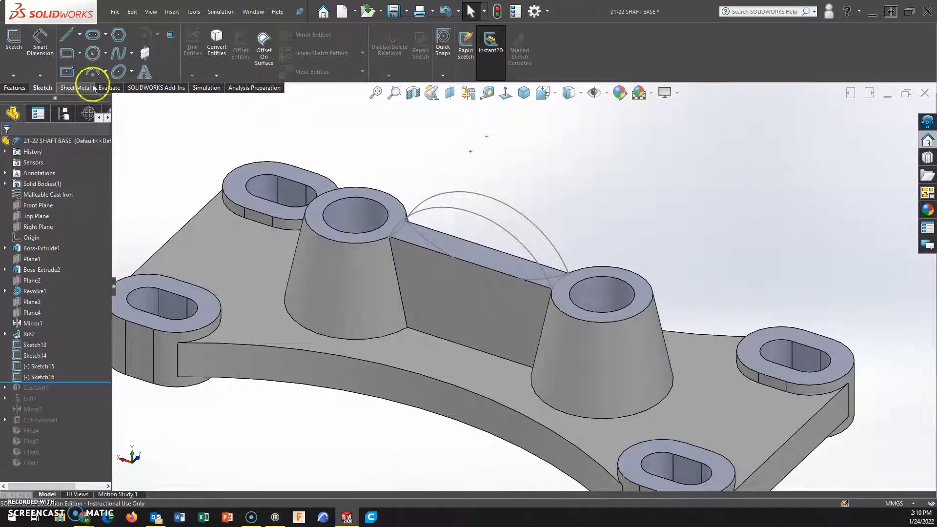
Start a Lofted Cut using the two closed arc sketches on the rib's side faces as profiles.
click(15, 88)
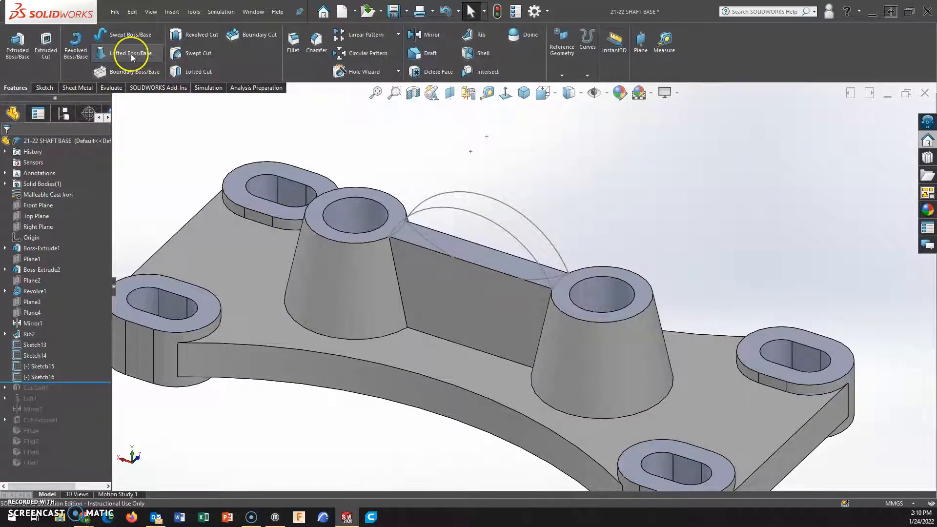
click(196, 72)
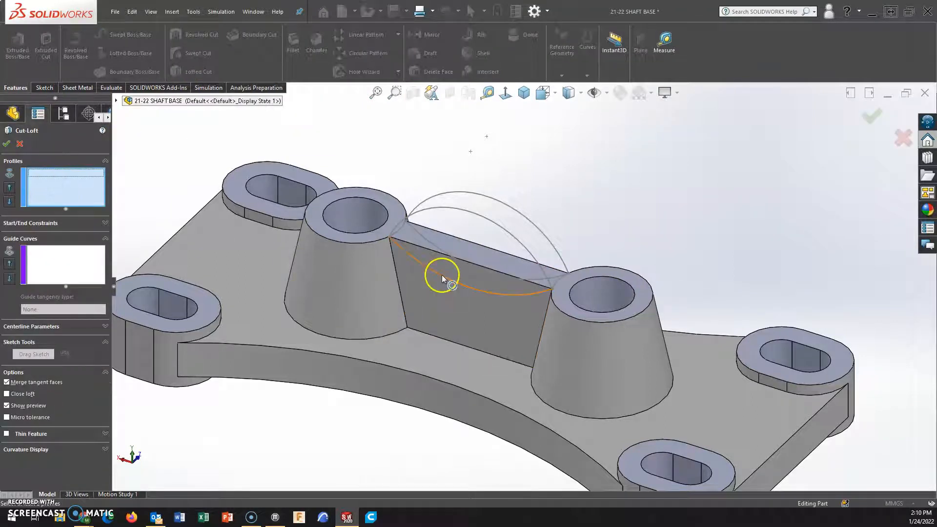
click(442, 276)
click(425, 241)
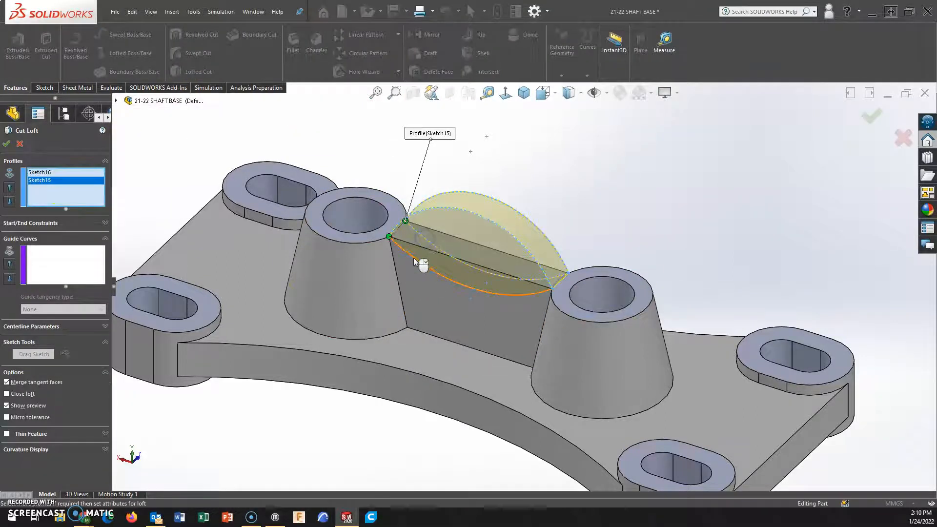
Add the short arc sketches at both bosses as guide curves and complete the lofted cut through the top of the rib.
scroll(397, 227, down, 5)
middle_drag(448, 245, 471, 288)
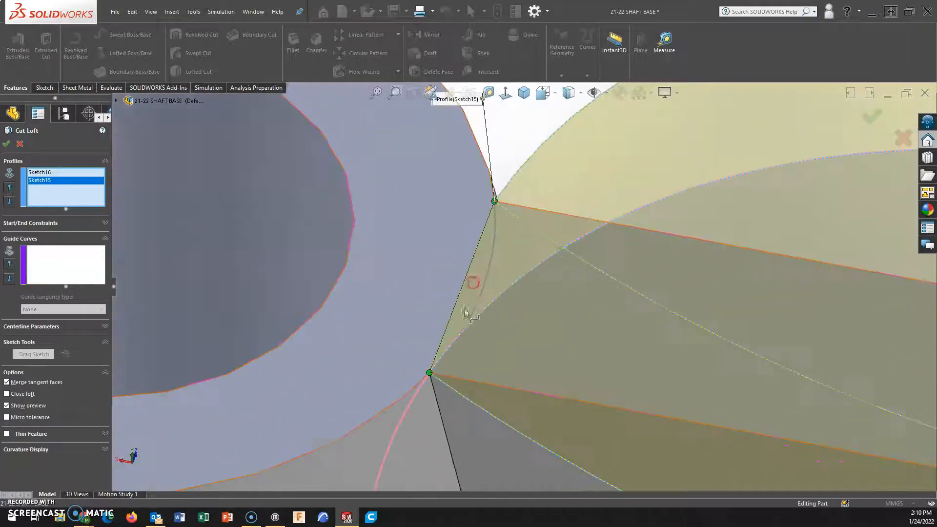
scroll(473, 276, up, 2)
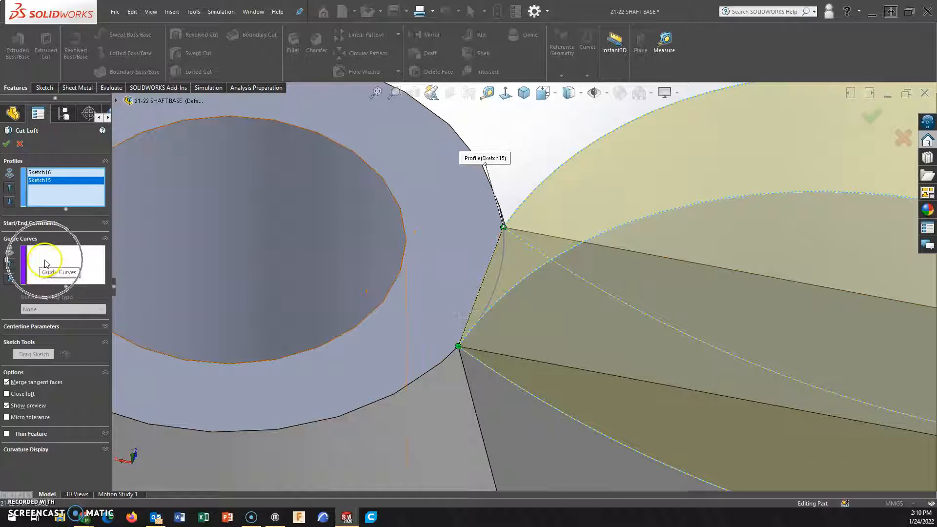
click(57, 263)
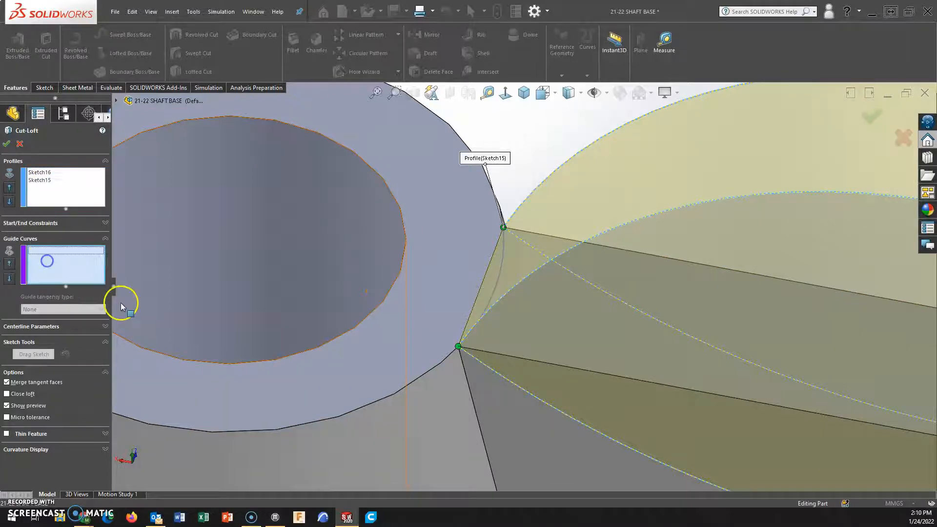
click(498, 288)
scroll(519, 305, up, 4)
scroll(799, 344, down, 4)
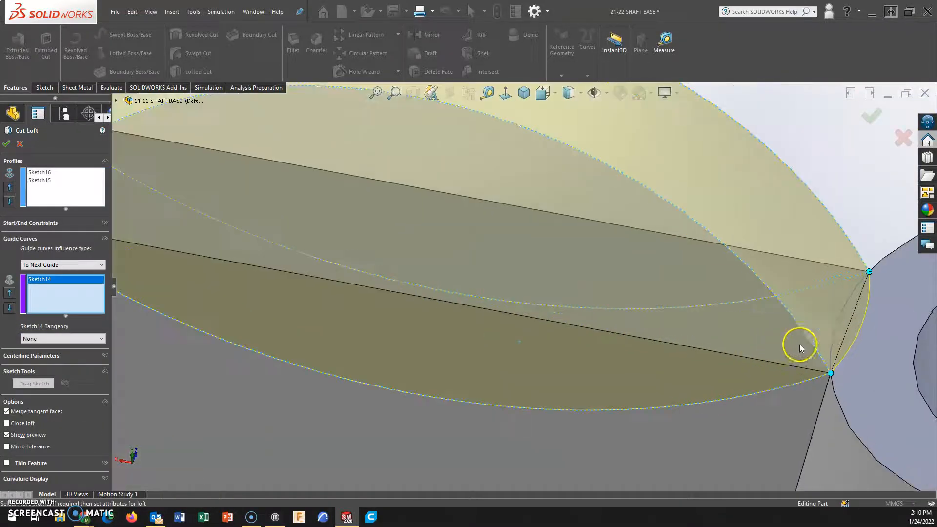
click(836, 333)
middle_drag(836, 333, 832, 352)
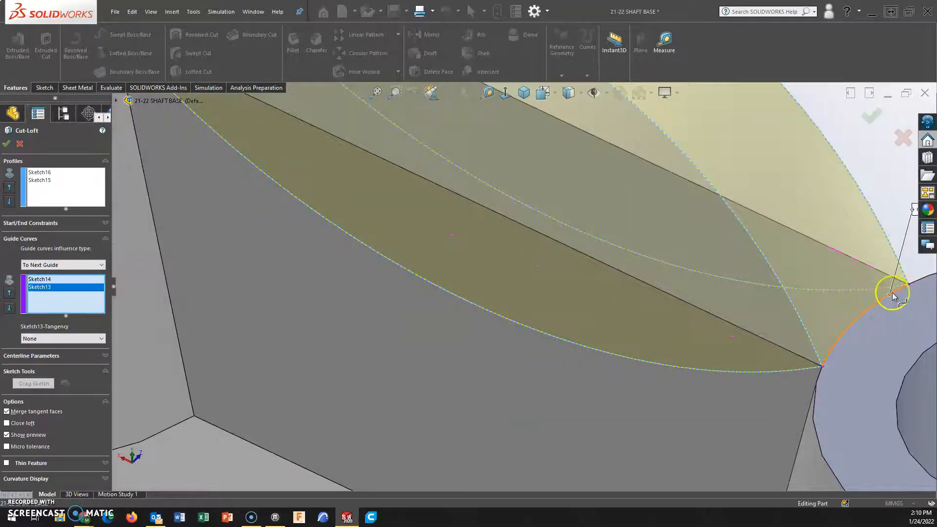
scroll(845, 338, up, 5)
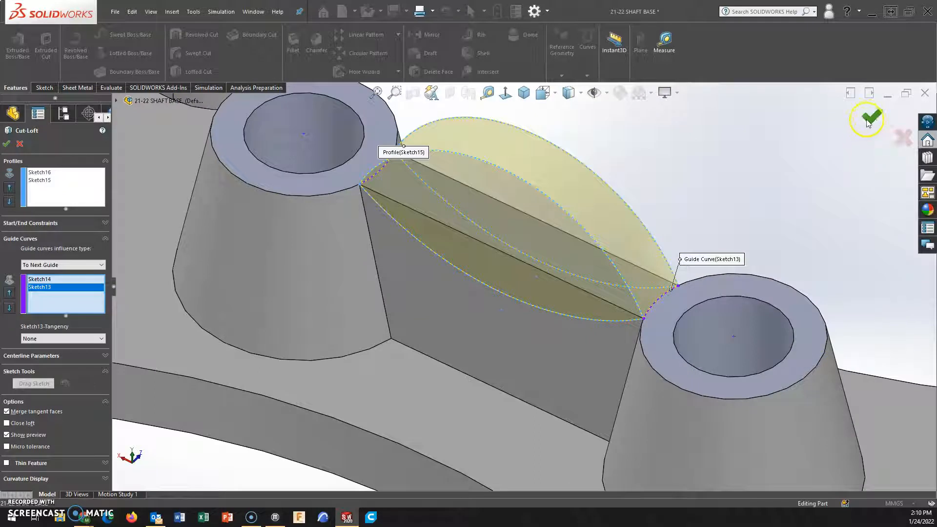
click(872, 120)
middle_drag(502, 268, 480, 189)
scroll(477, 242, down, 3)
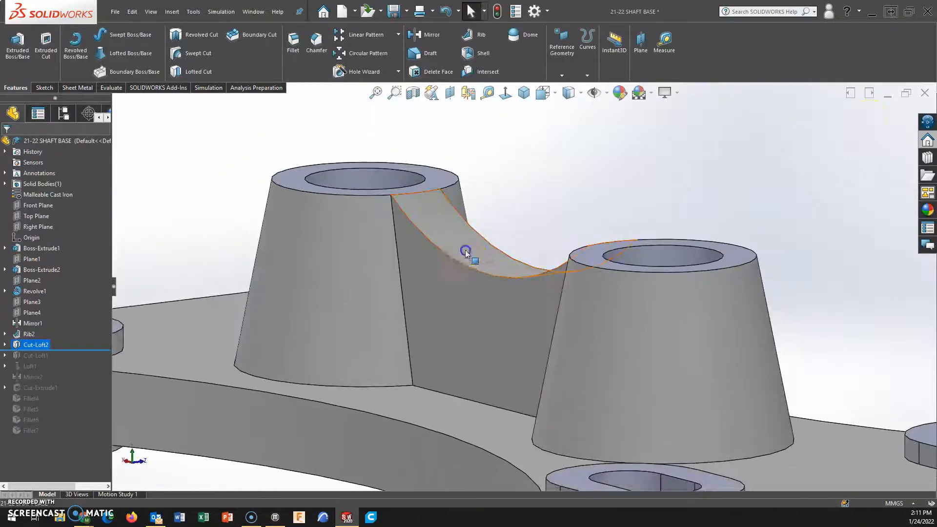
Examine the lofted cut along the top of the rib, the rib's side face and the whole base from several angles.
click(465, 250)
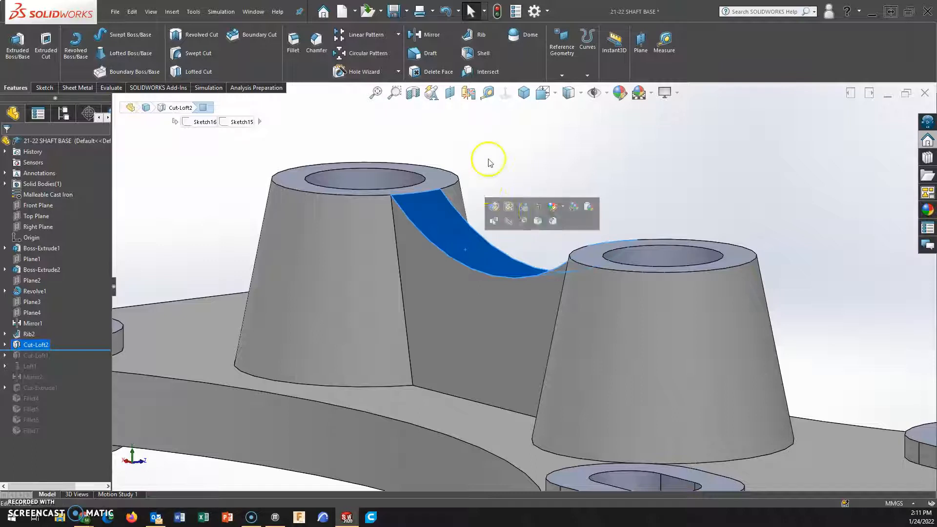
click(503, 146)
middle_drag(494, 243, 528, 272)
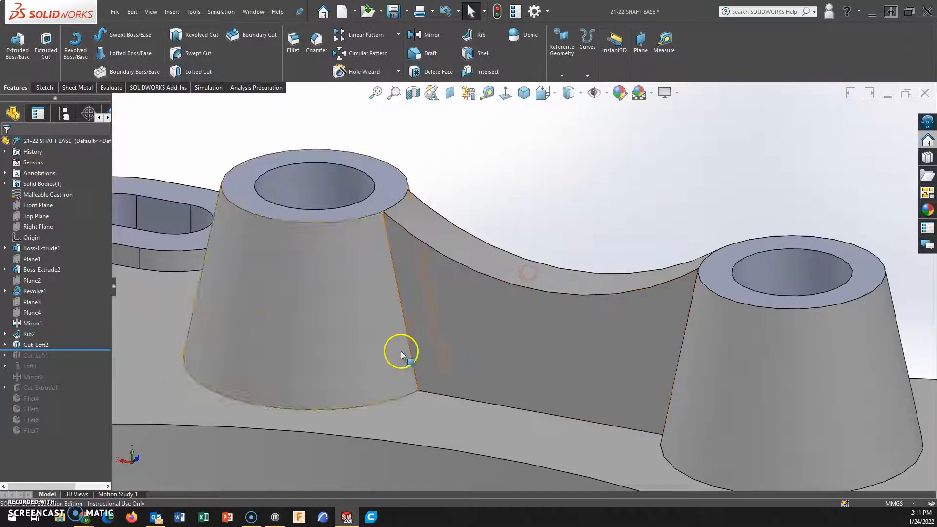
scroll(410, 354, up, 5)
middle_drag(420, 373, 536, 423)
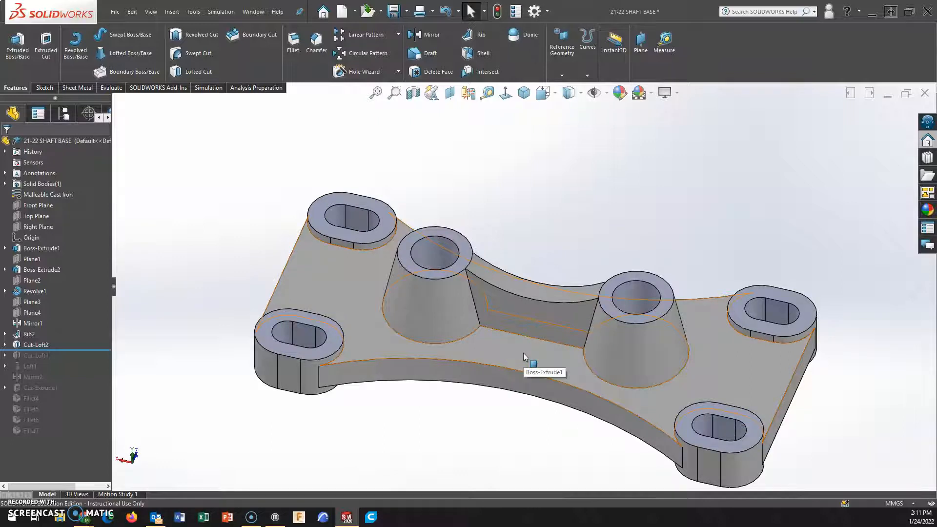
click(737, 218)
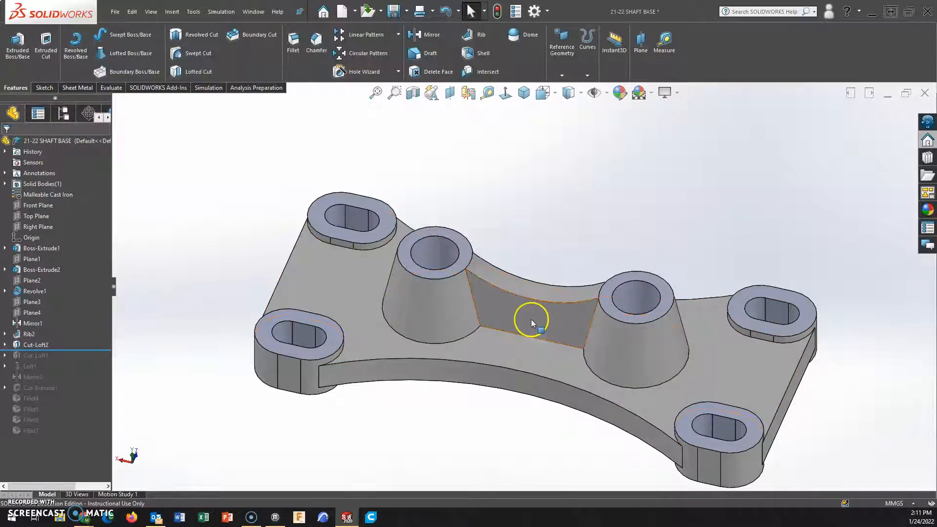
click(518, 296)
click(512, 373)
click(525, 441)
click(554, 310)
click(625, 288)
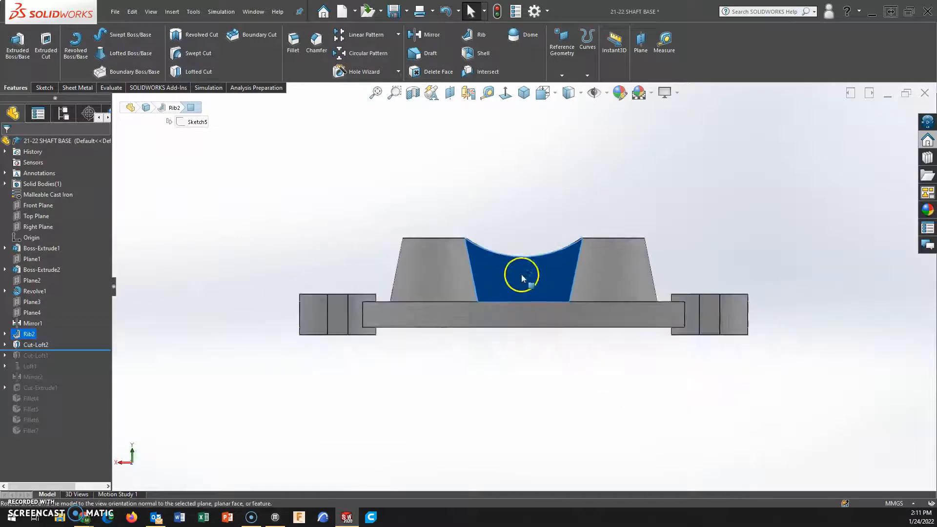
middle_drag(522, 273, 534, 366)
click(529, 317)
click(567, 366)
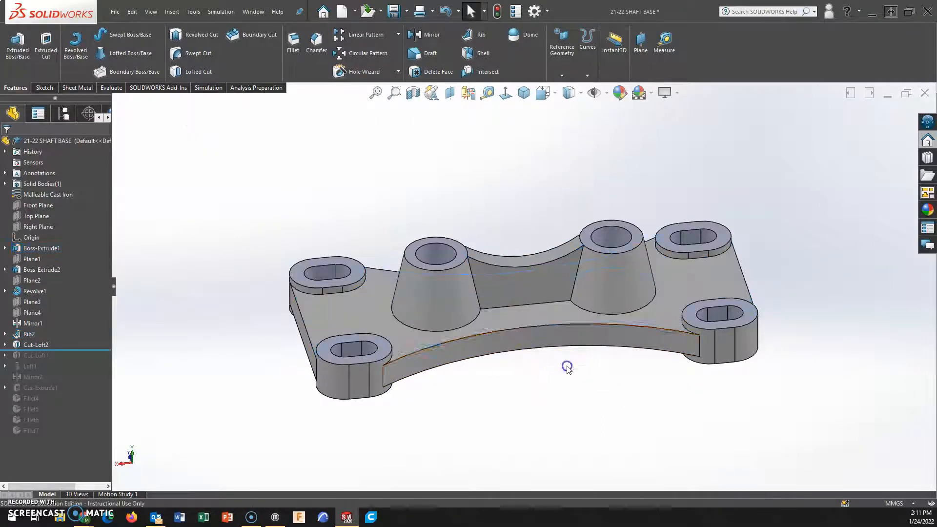
Sketch a center rectangle about 6 mm wide on the plate's upper face, centered on the curved edge's midpoint and reaching the rib.
click(540, 317)
click(629, 288)
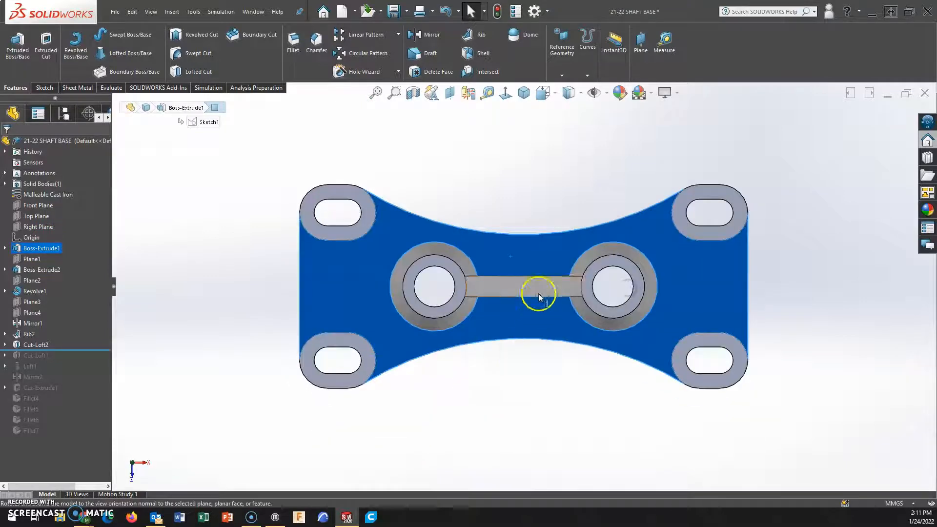
scroll(529, 265, down, 5)
click(44, 88)
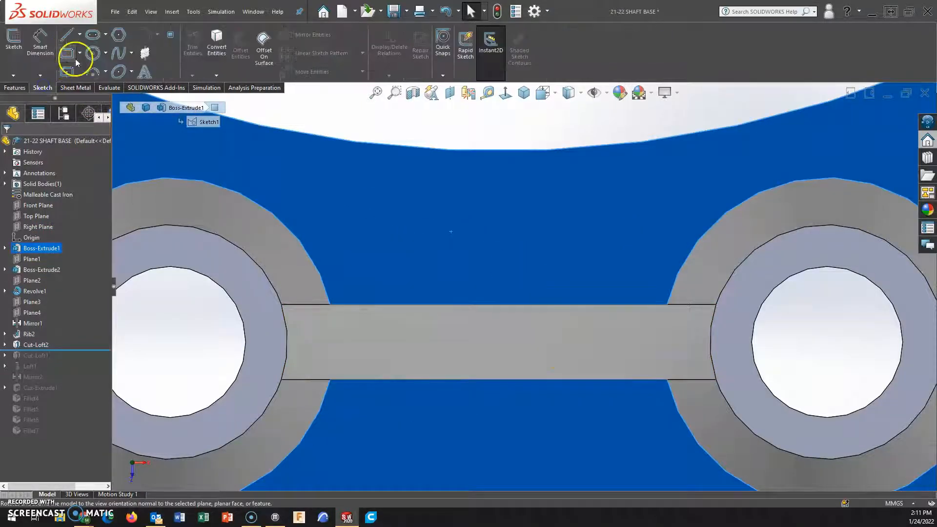
click(67, 75)
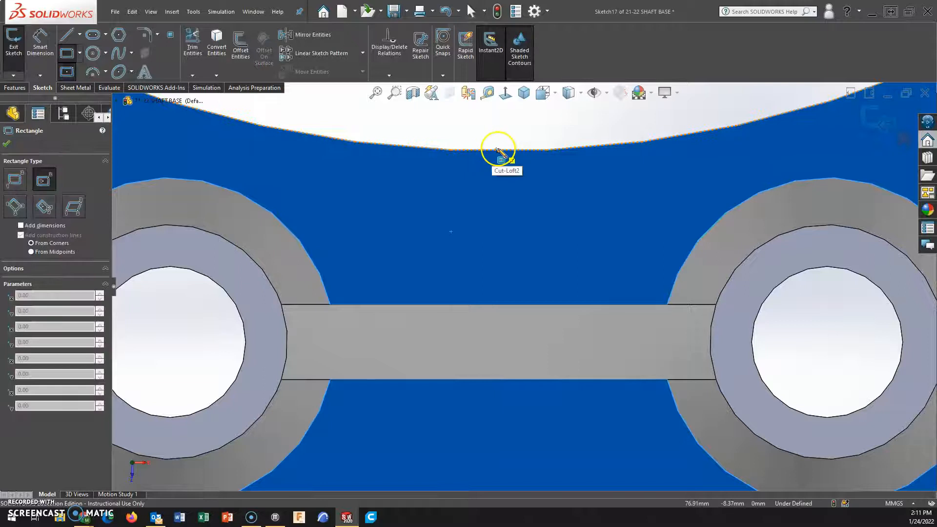
click(498, 149)
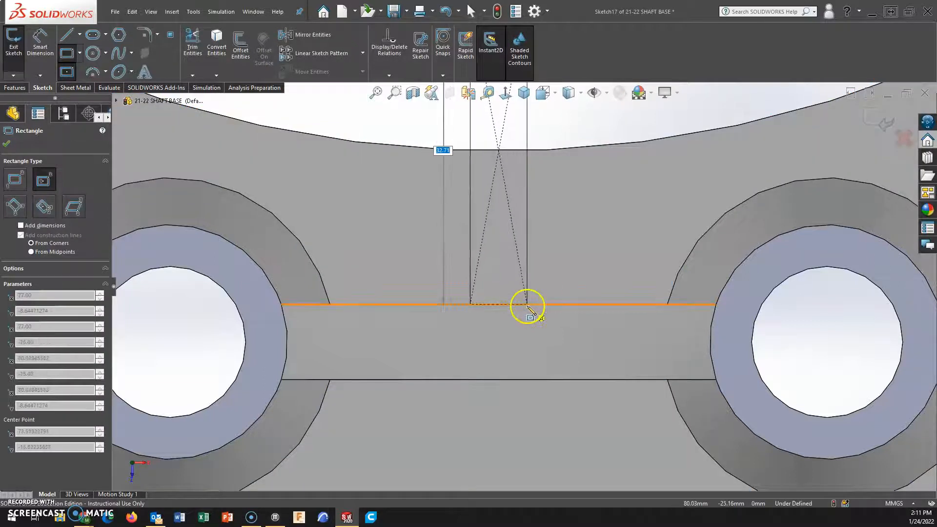
click(527, 307)
Dimension the rectangle's width as 8 mm.
click(40, 41)
scroll(478, 204, up, 2)
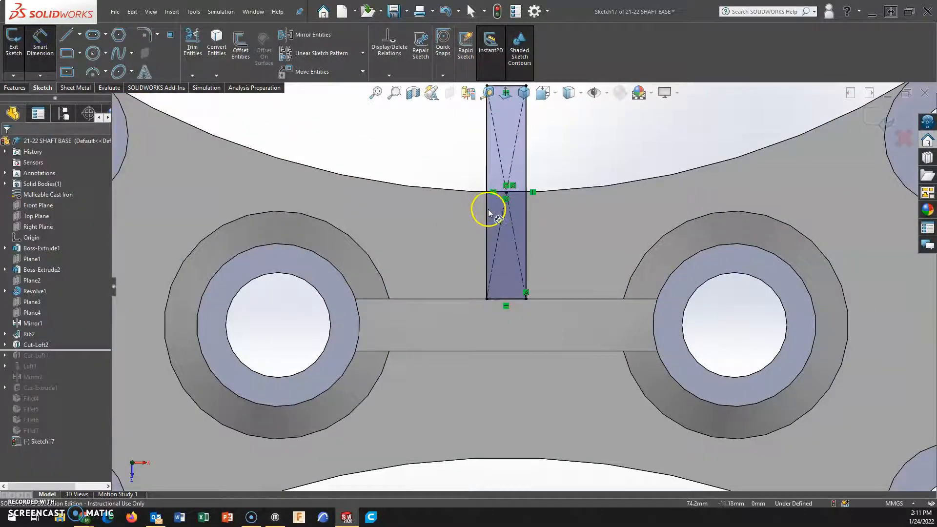
click(487, 209)
click(524, 203)
click(561, 224)
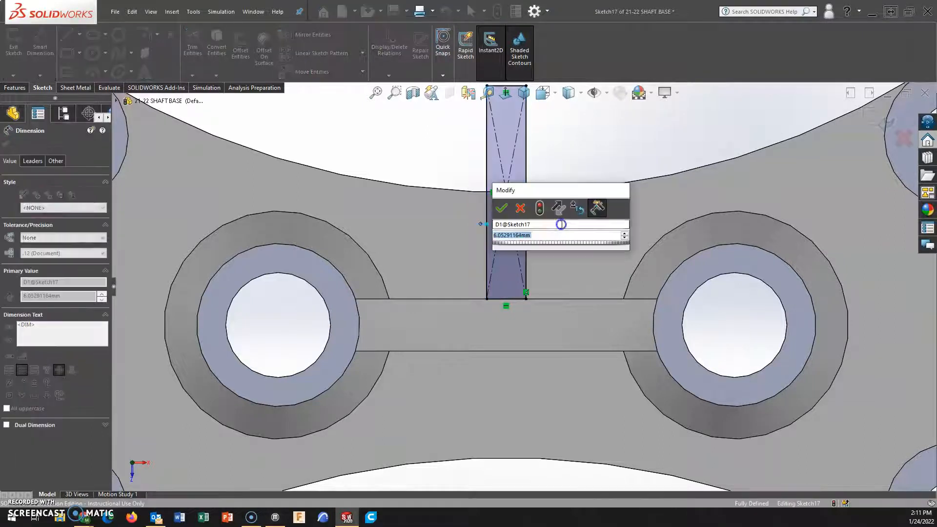
text(8)
key(Return)
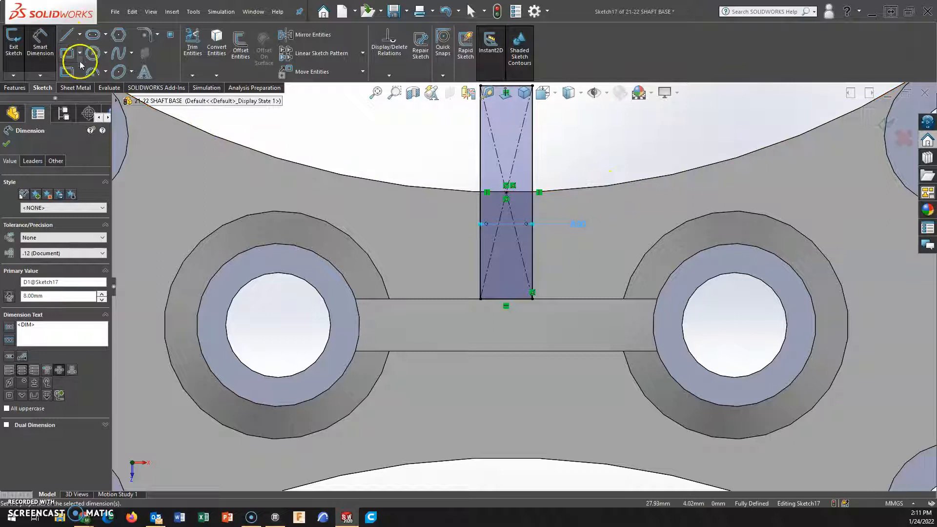
Trace the plate's concave edge through the rectangle with a three-point arc of 120 mm radius.
click(93, 72)
click(226, 141)
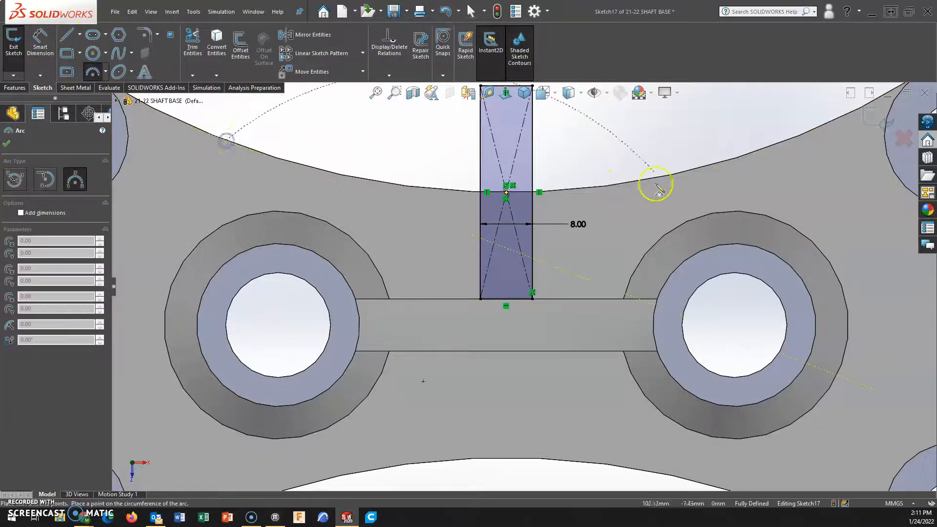
click(697, 169)
click(435, 190)
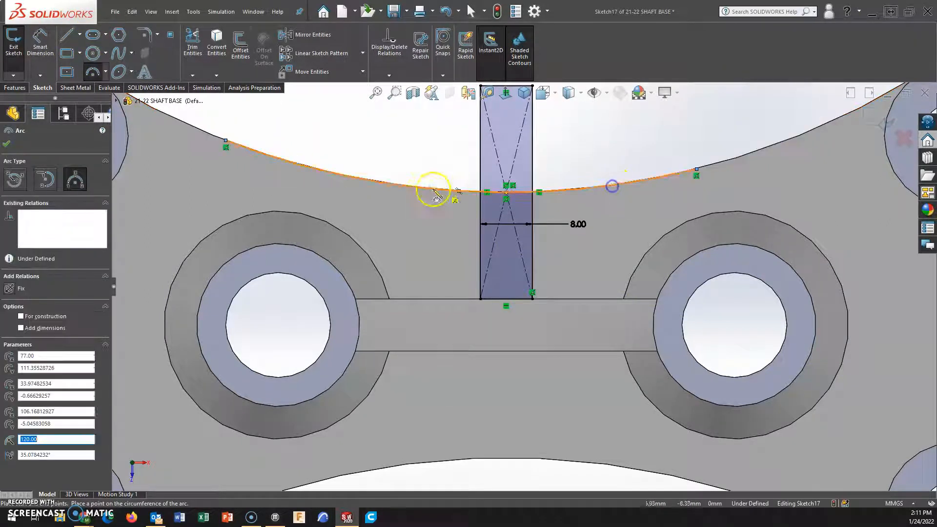
Trim the arc ends, the part of the rectangle beyond the plate edge and the construction diagonals, and finish the sketch.
click(192, 39)
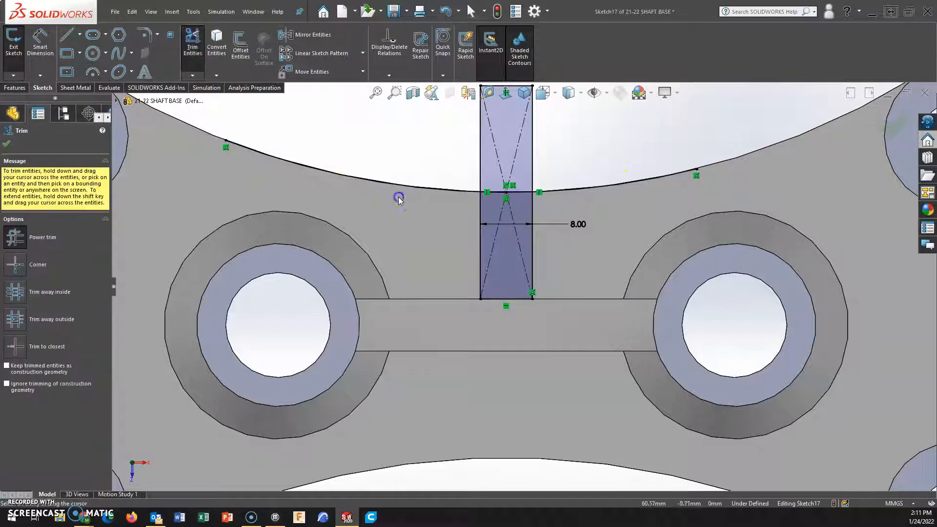
drag(398, 200, 484, 153)
drag(611, 200, 613, 200)
scroll(517, 206, down, 2)
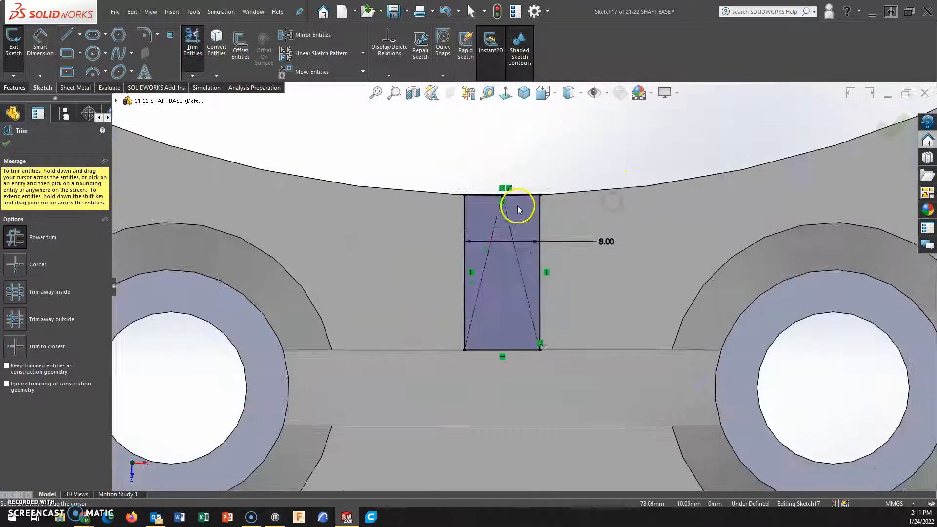
scroll(512, 240, up, 2)
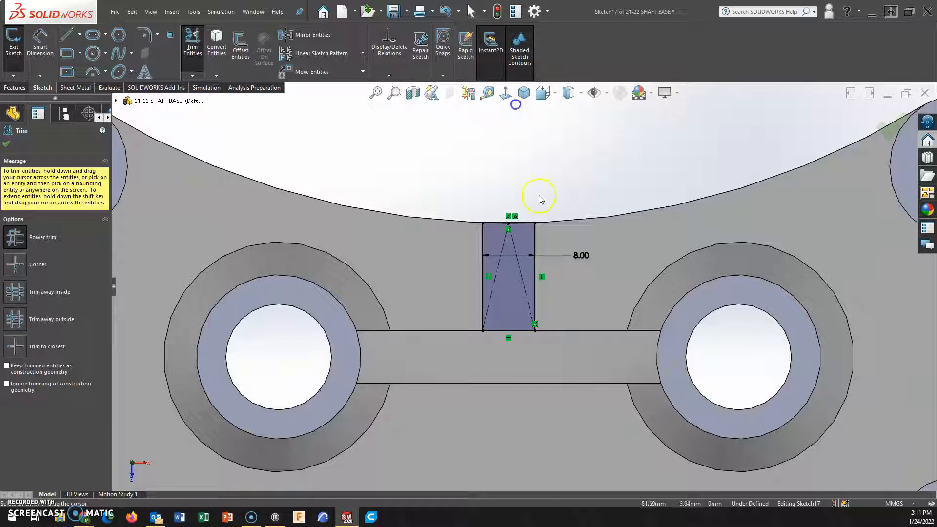
drag(515, 241, 503, 242)
scroll(518, 310, up, 1)
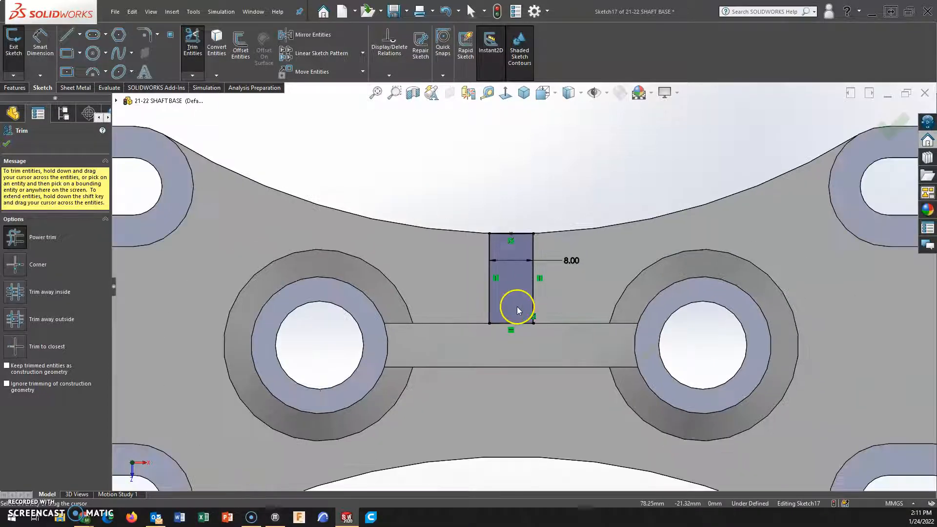
click(897, 136)
middle_drag(542, 301, 407, 249)
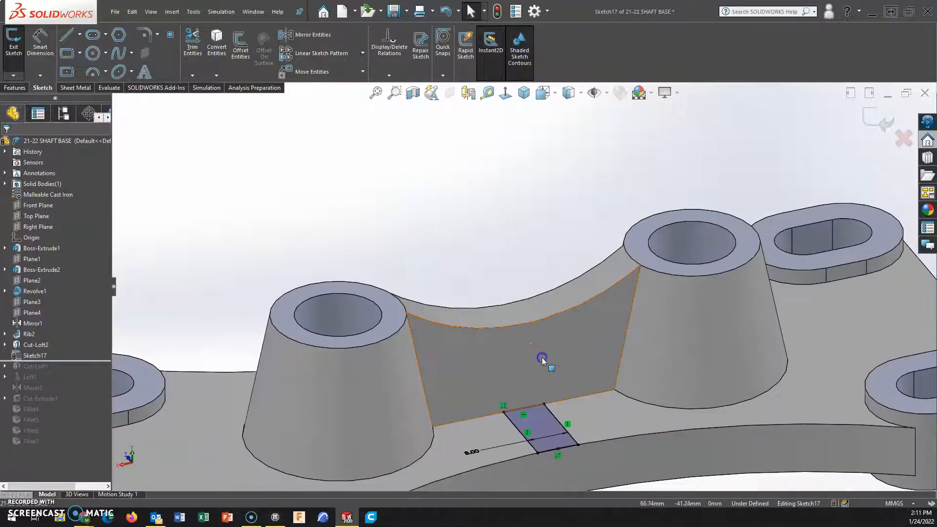
click(599, 315)
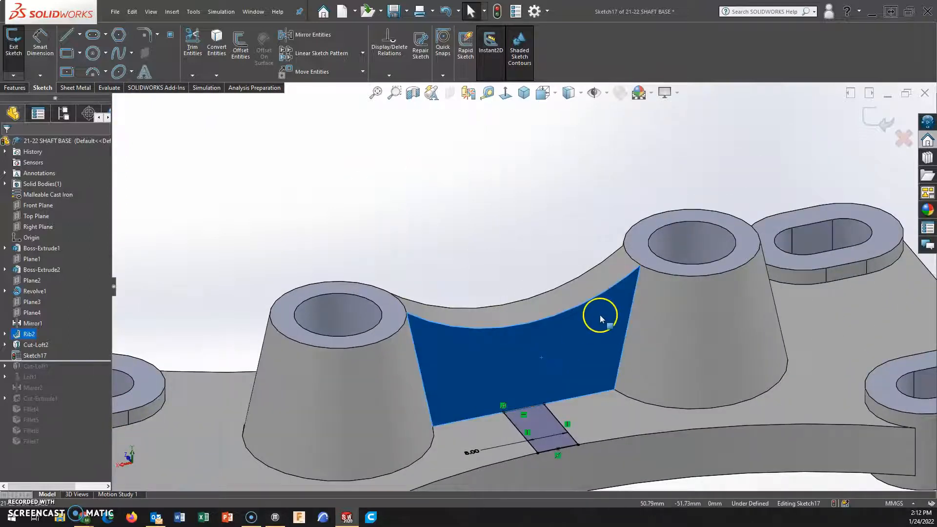
click(880, 122)
Sketch a corner rectangle 8 mm wide on the rib's side face, from the first profile's corner to about 32 mm high.
click(567, 329)
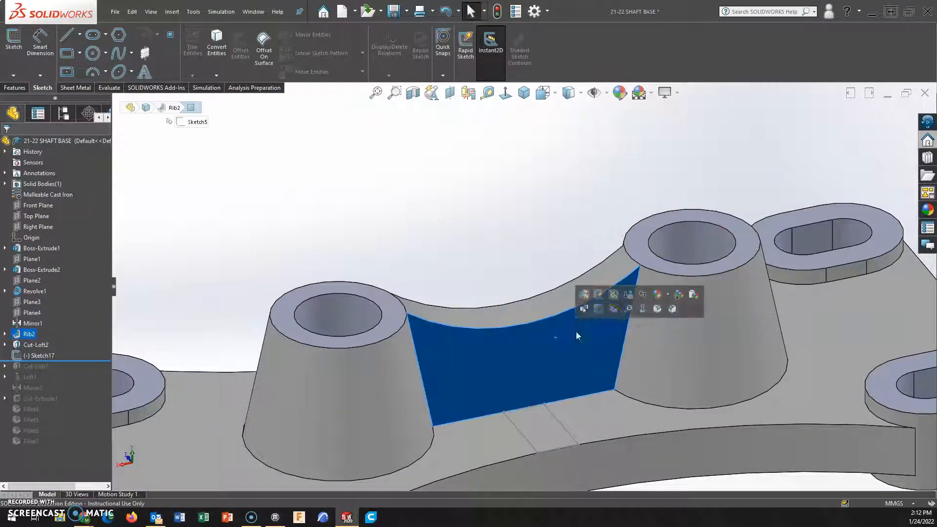
click(642, 310)
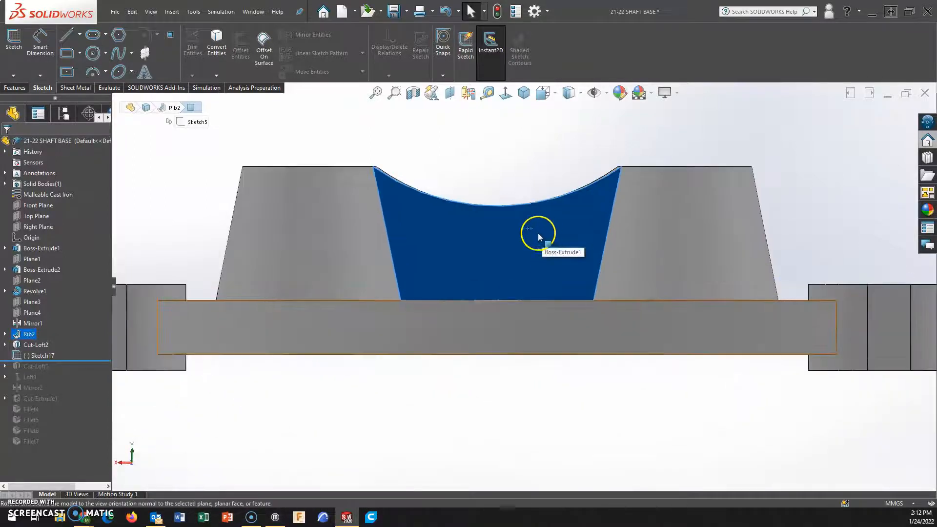
click(67, 54)
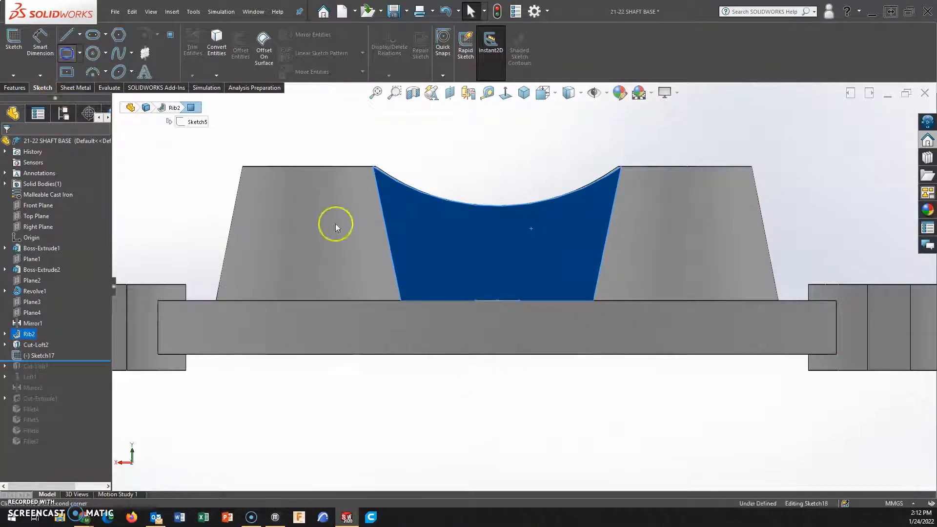
click(476, 300)
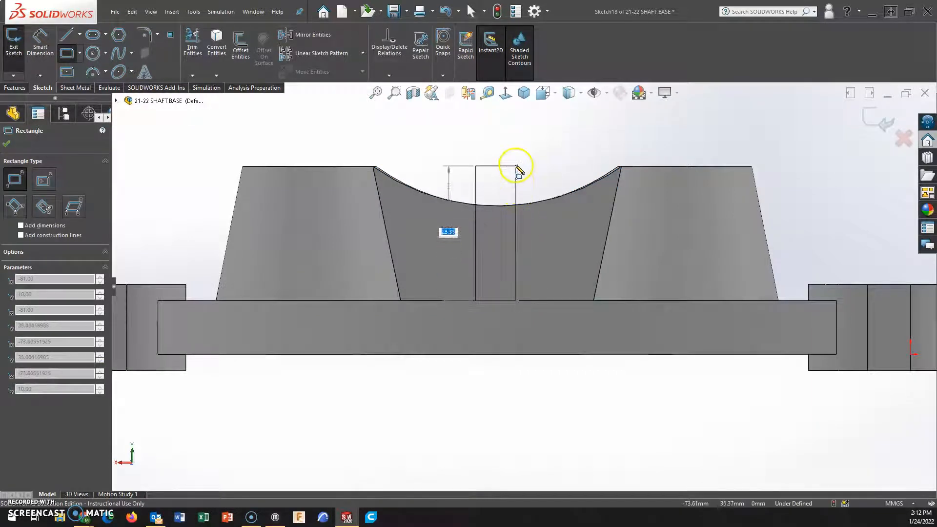
click(518, 130)
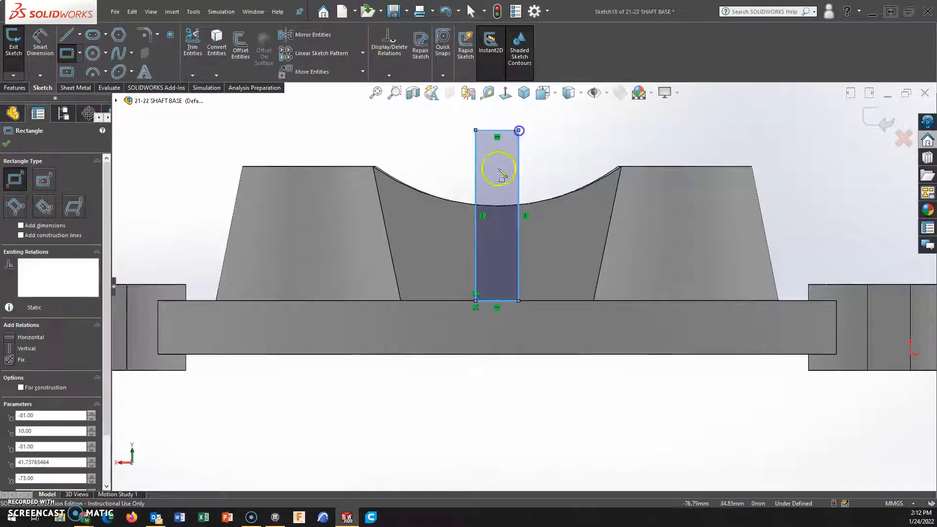
Try to trace the rib's concave top edge with a three-point arc and trim the rectangle to it, and undo the attempt.
click(95, 73)
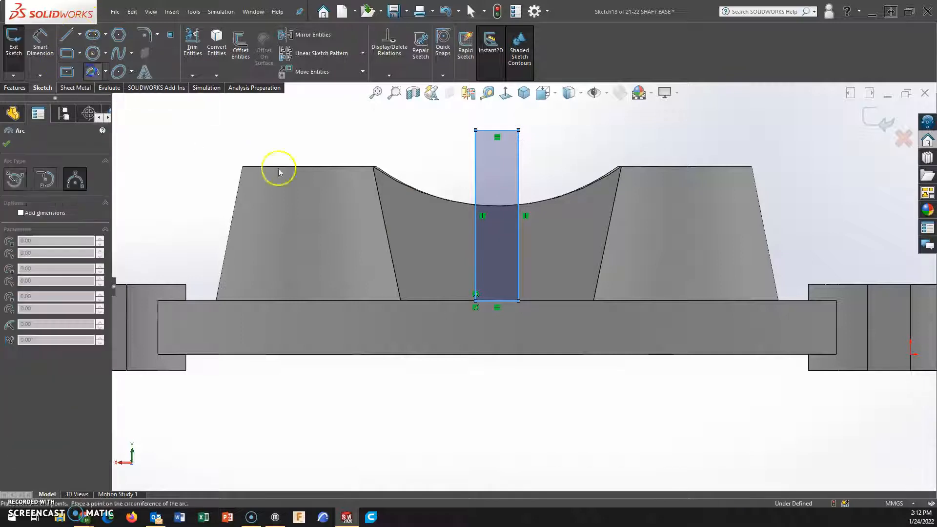
click(373, 167)
click(622, 167)
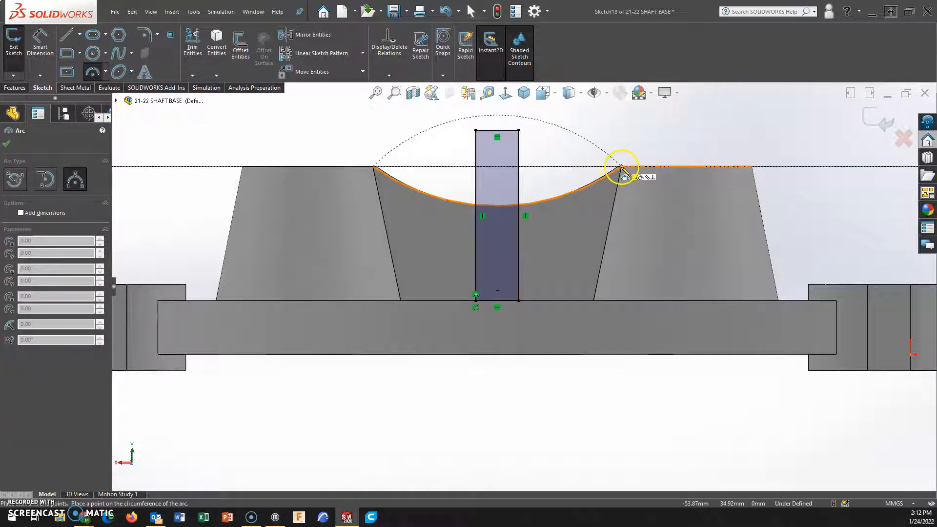
click(563, 193)
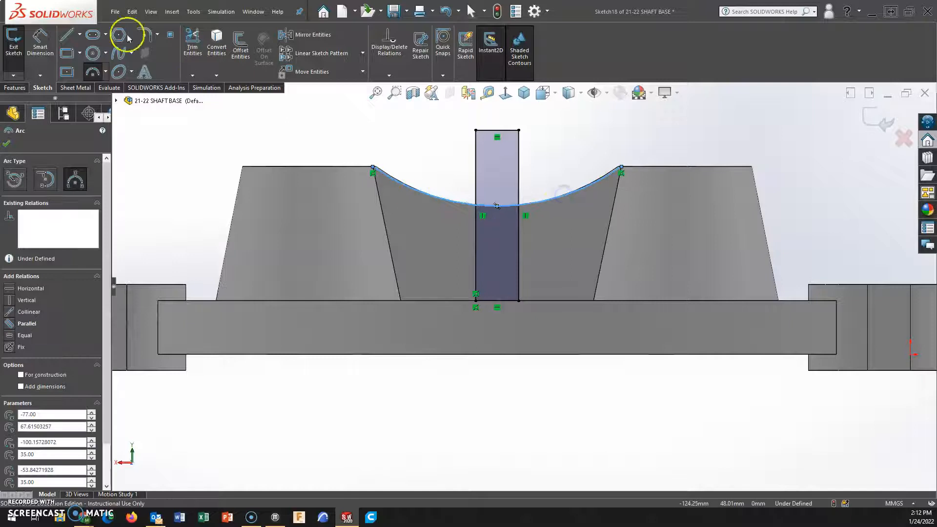
click(194, 44)
drag(518, 172, 564, 201)
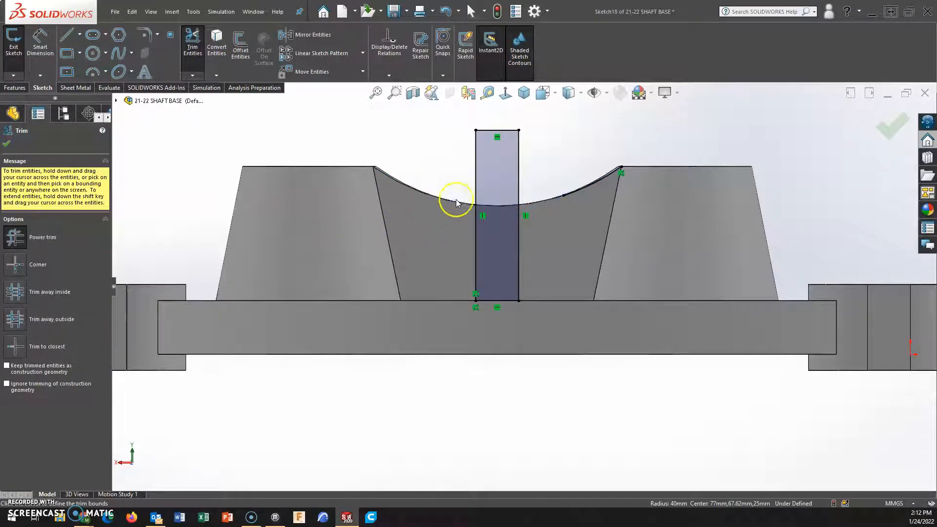
drag(553, 177, 468, 174)
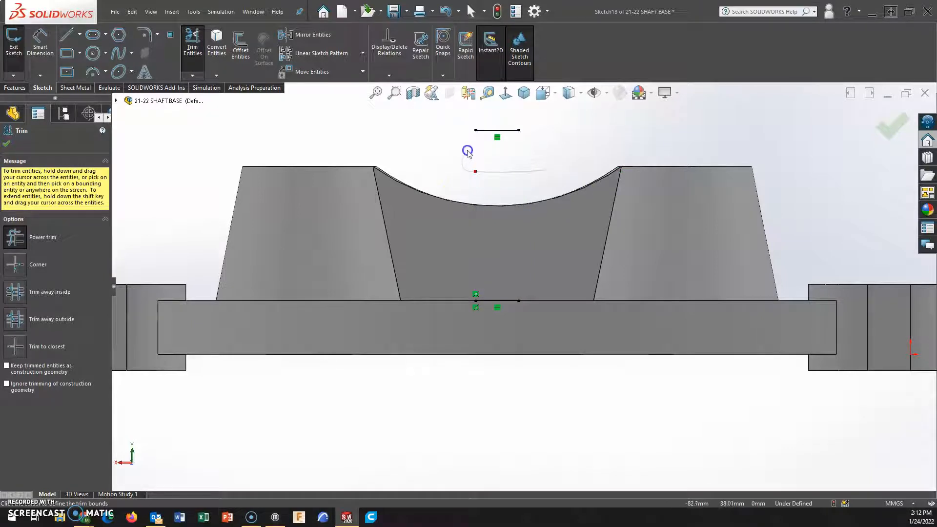
key(ctrl+z)
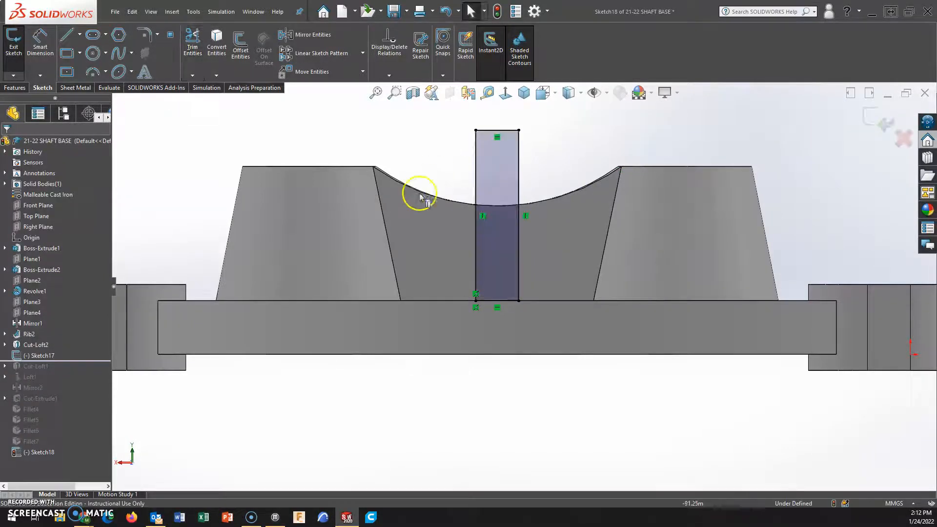
Trace the rib's concave top edge with a three-point arc running from one end of the edge to the other.
click(426, 218)
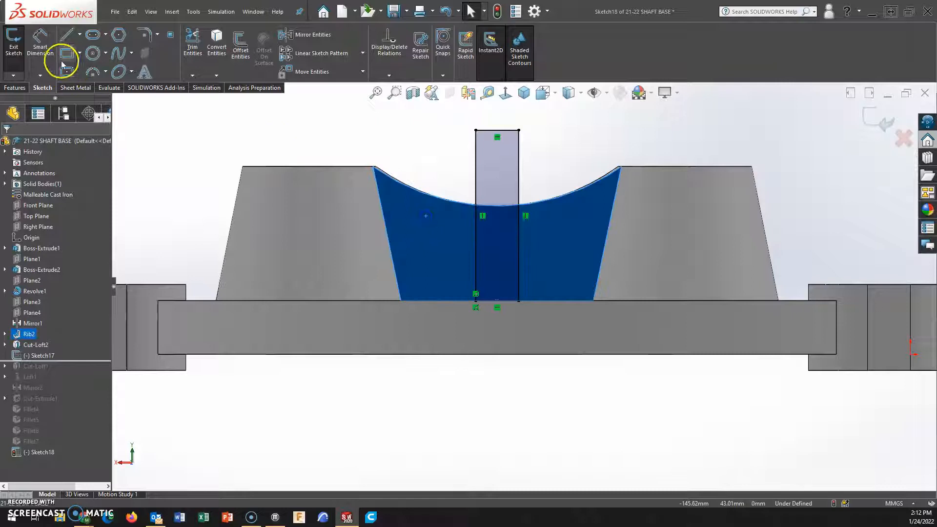
click(92, 71)
click(373, 168)
click(620, 167)
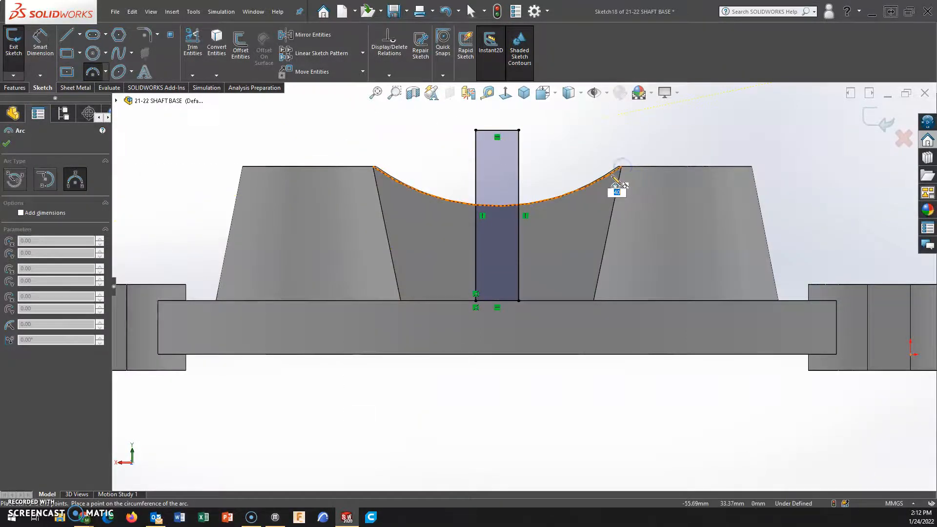
click(614, 177)
Trim the arc ends and the part of the rectangle above the rib's edge, and finish the sketch.
click(192, 39)
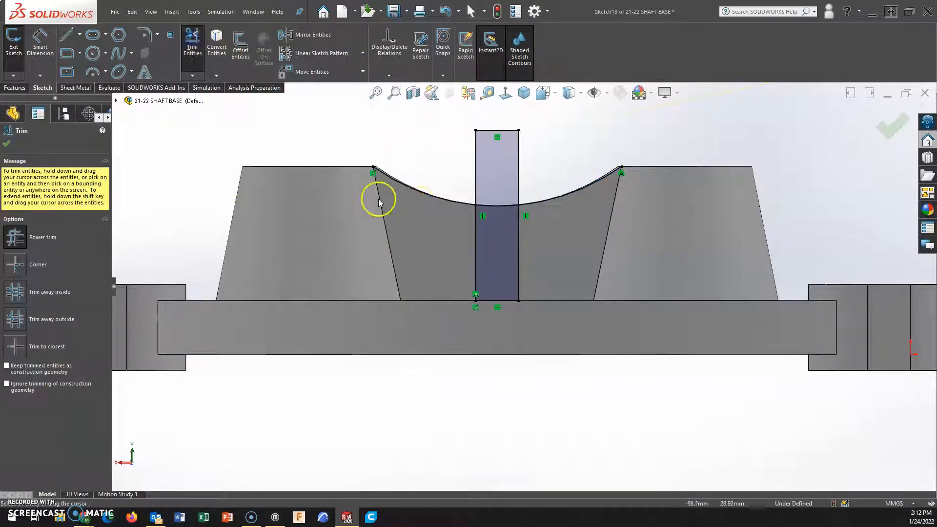
drag(426, 192, 507, 172)
drag(555, 201, 556, 201)
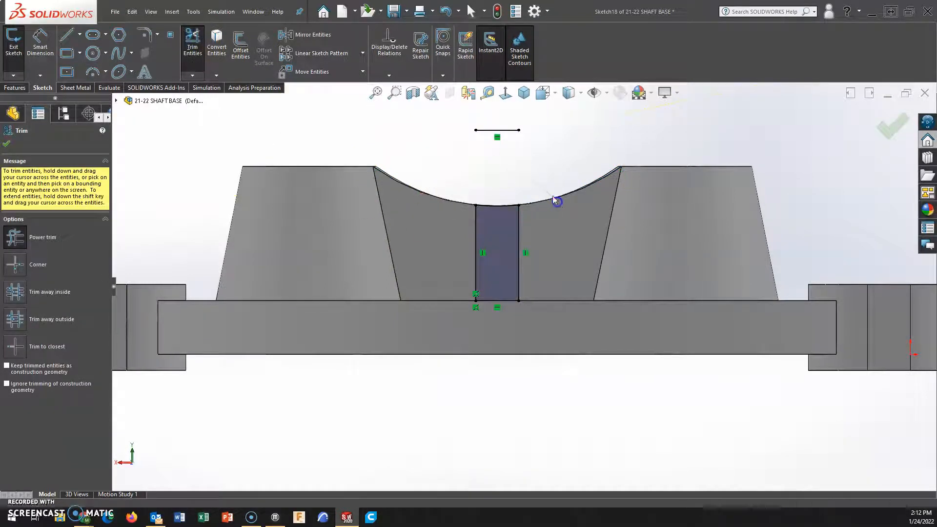
middle_drag(525, 171, 492, 270)
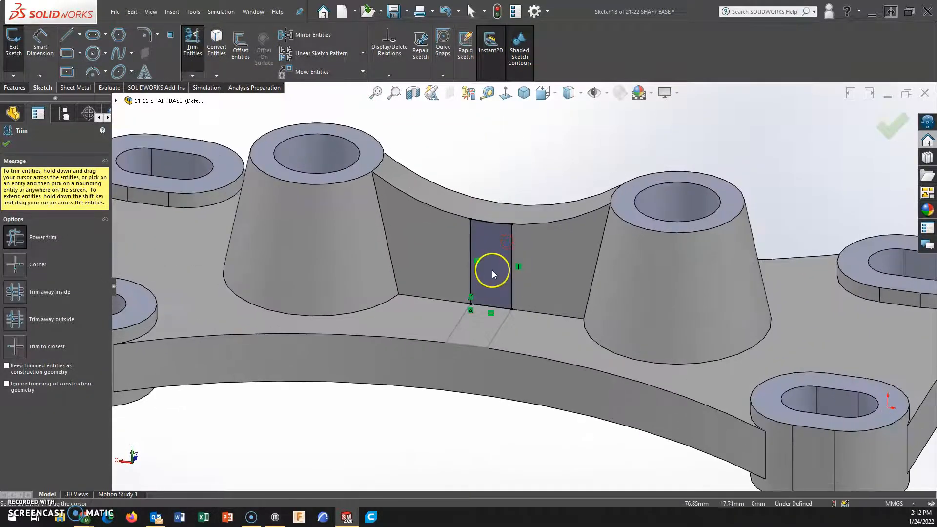
click(901, 113)
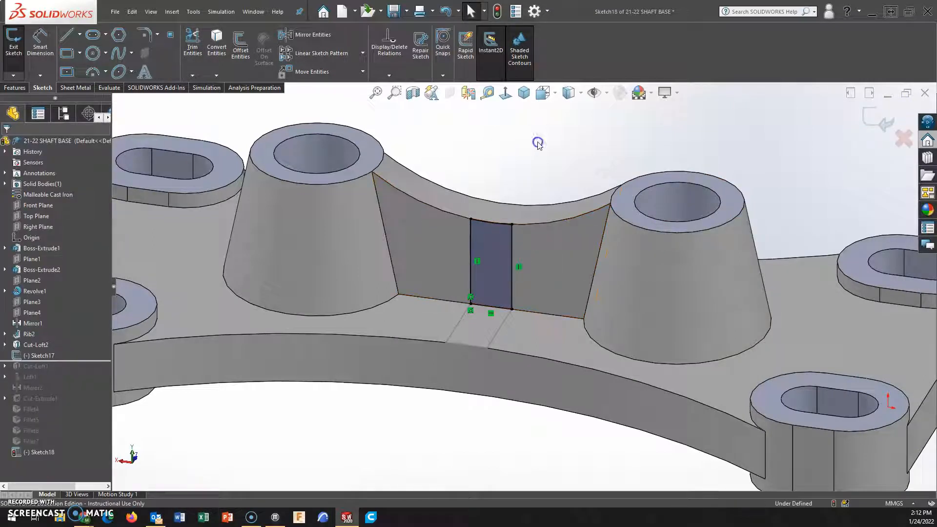
click(883, 121)
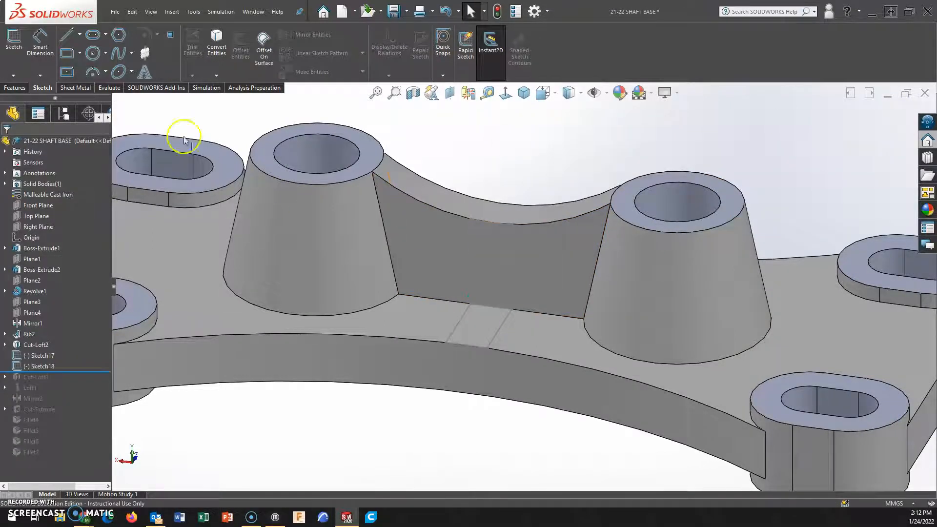
Loft a solid cross rib between the closed profile on the rib's side face and the one on the plate, matching their outer corners.
click(16, 88)
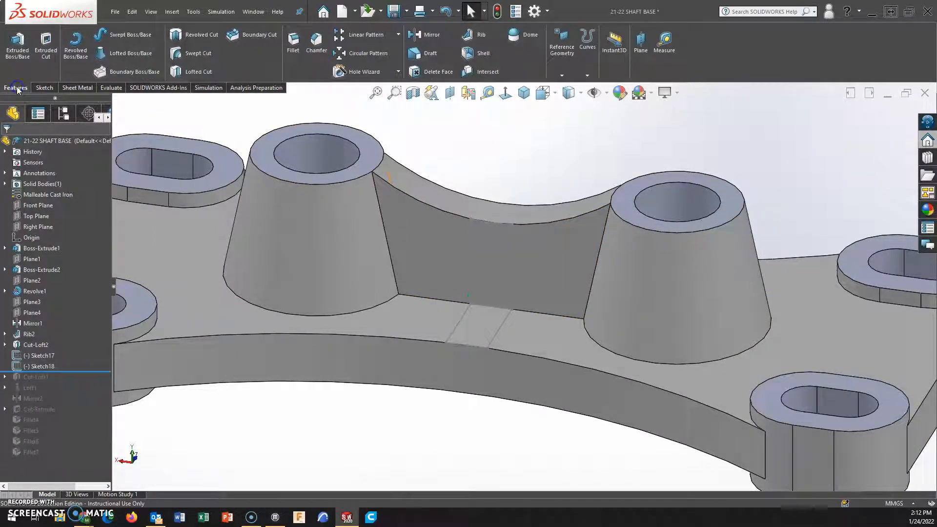
click(112, 55)
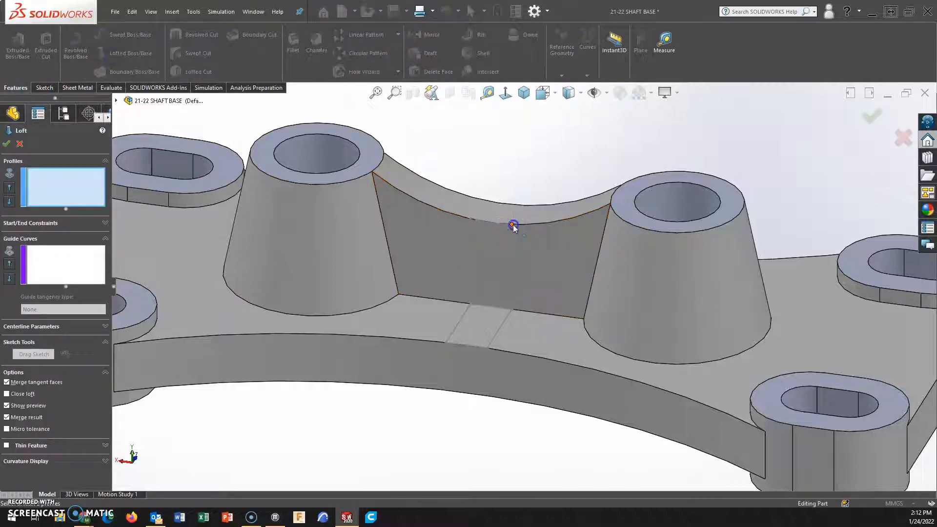
click(514, 225)
click(487, 348)
click(512, 225)
drag(488, 348, 447, 344)
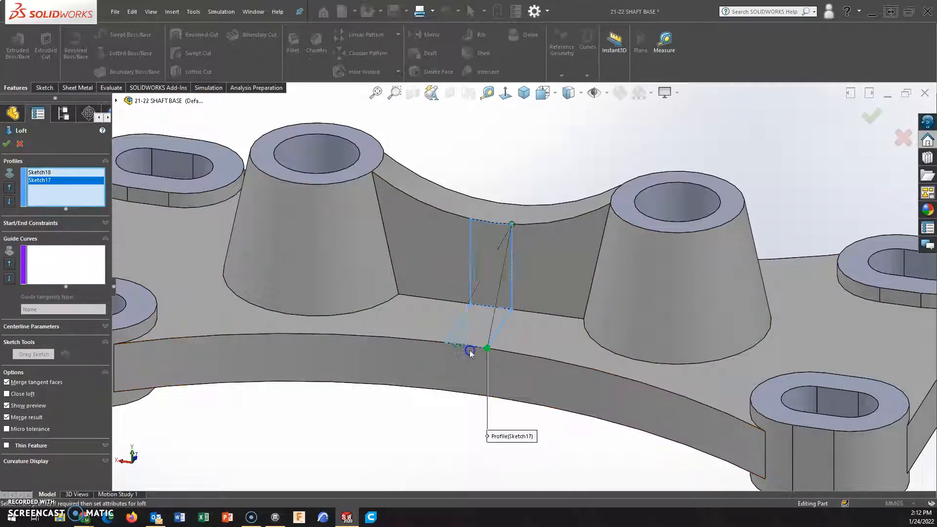
click(418, 385)
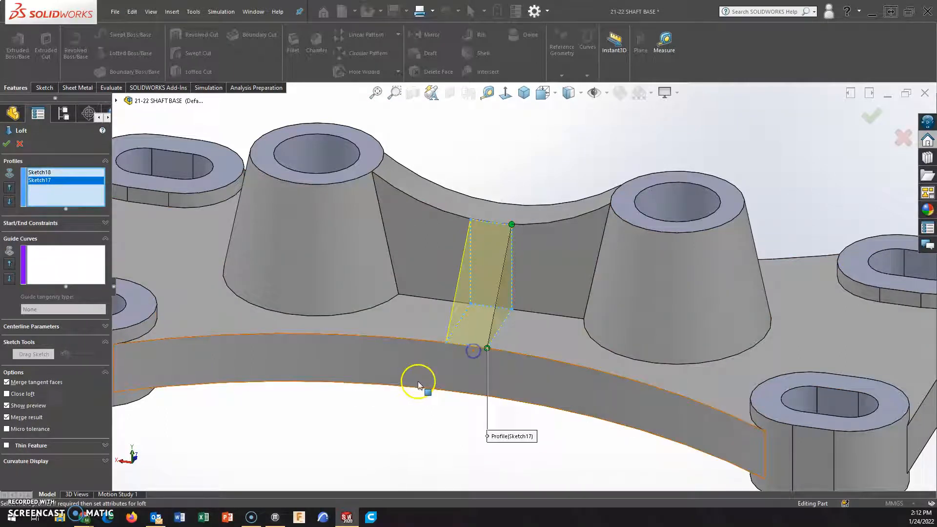
click(6, 143)
Examine how the lofted cross rib meets the main rib's top edge and the plate's concave side.
scroll(488, 395, up, 4)
scroll(570, 165, down, 3)
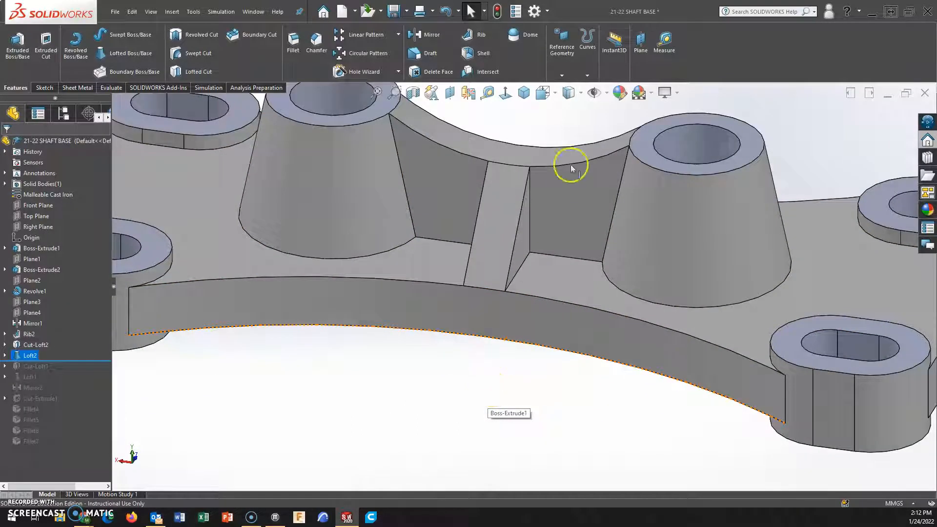
scroll(511, 193, down, 3)
scroll(485, 165, down, 3)
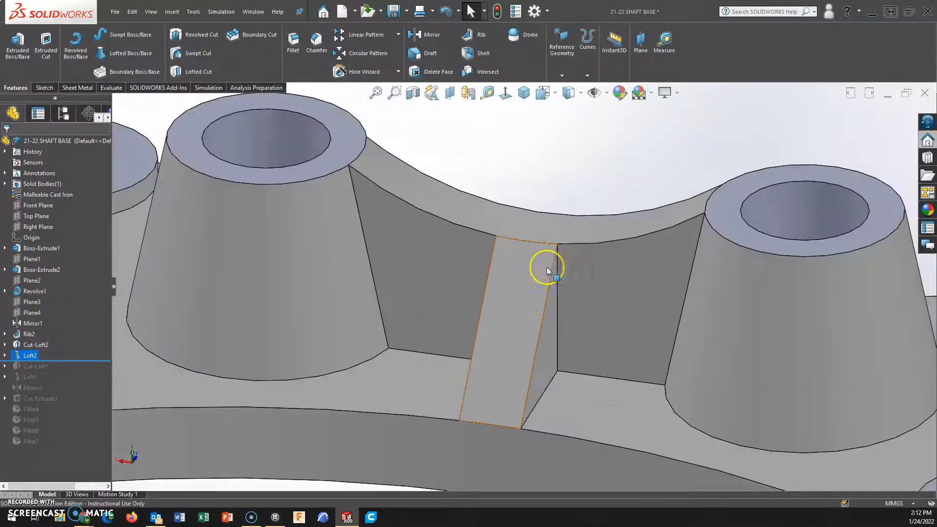
scroll(547, 268, up, 5)
click(514, 459)
scroll(508, 360, up, 4)
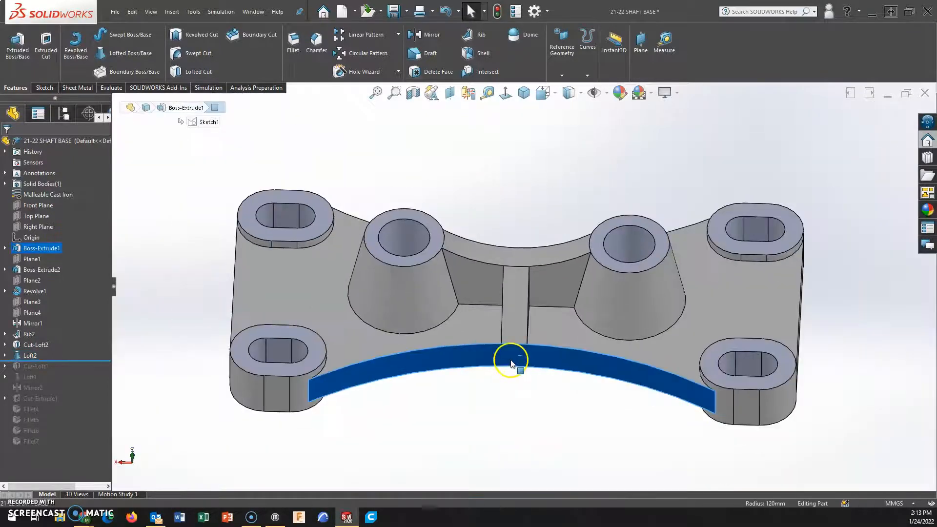
scroll(512, 364, down, 2)
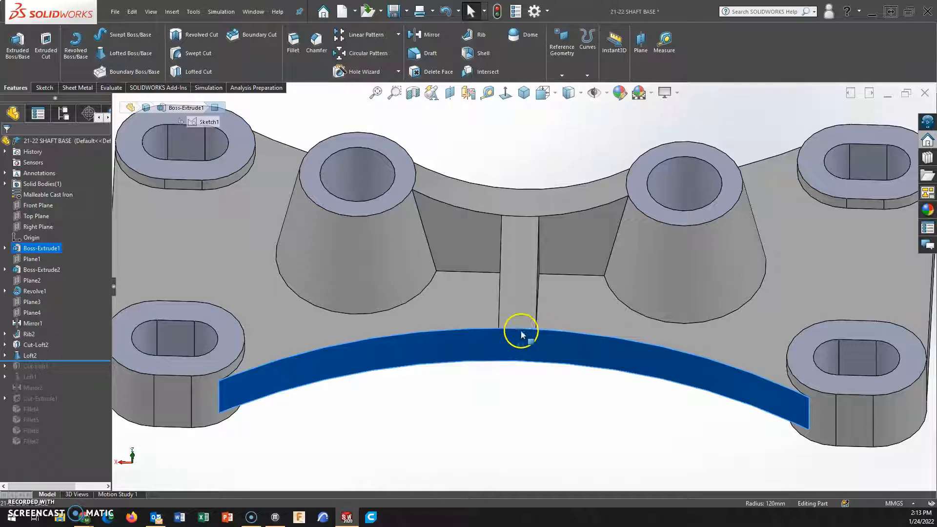
click(591, 411)
middle_drag(592, 412, 548, 365)
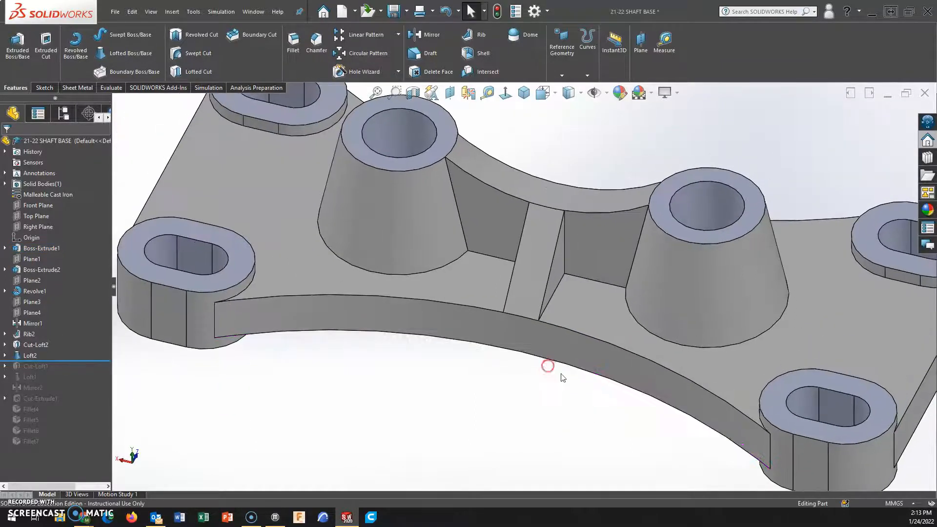
key(f)
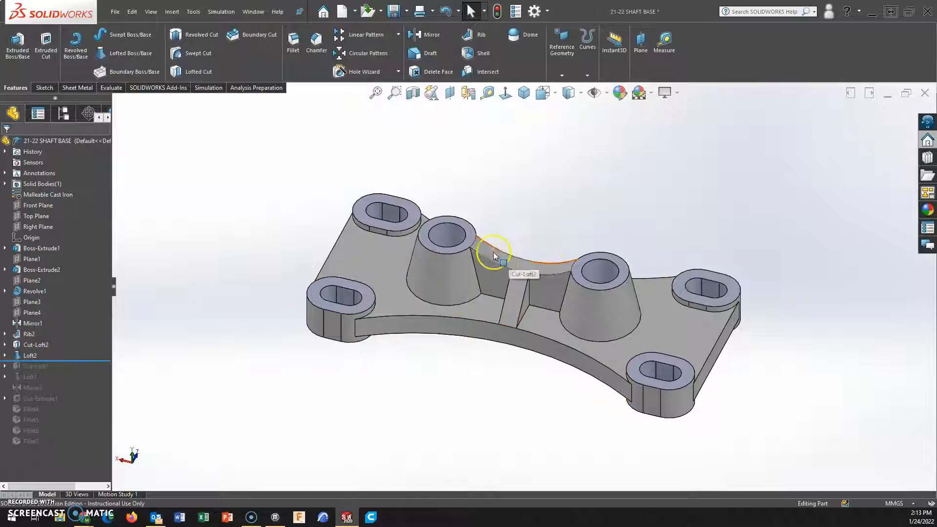
click(430, 34)
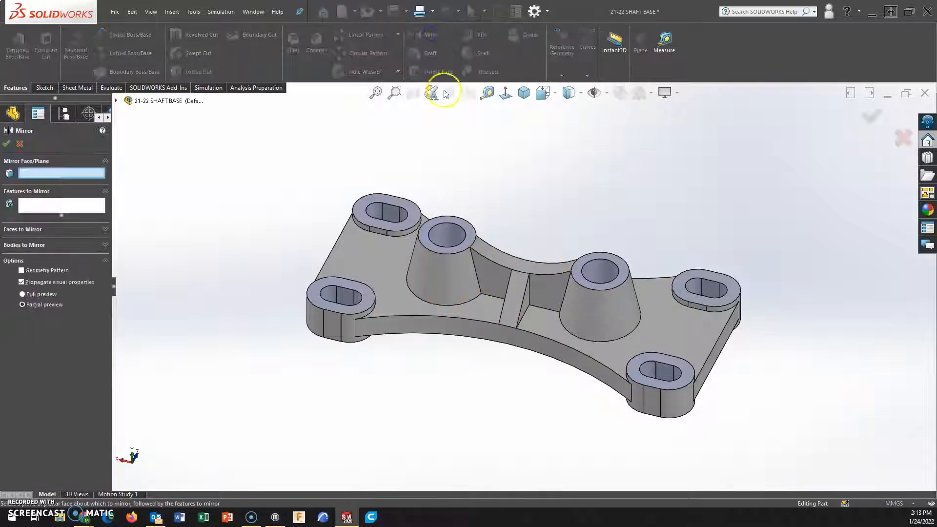
click(491, 271)
middle_drag(537, 268, 452, 259)
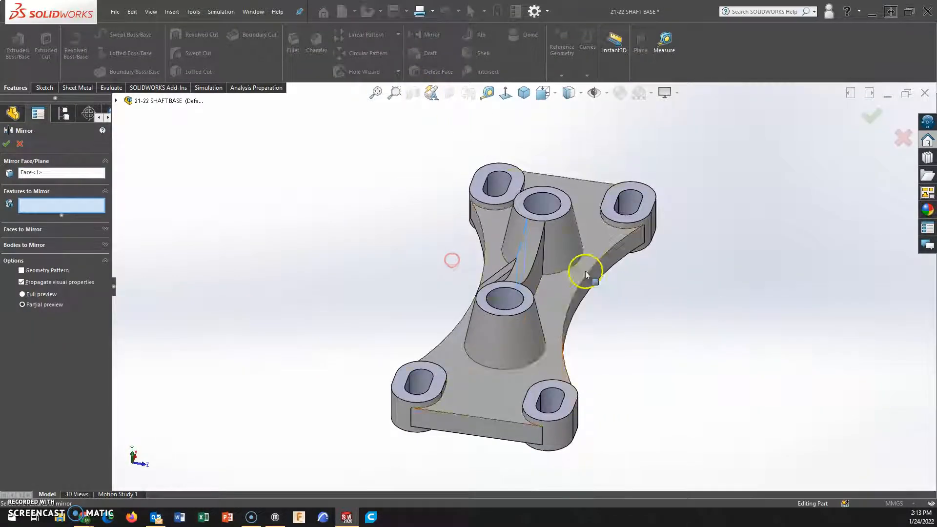
click(540, 268)
click(10, 143)
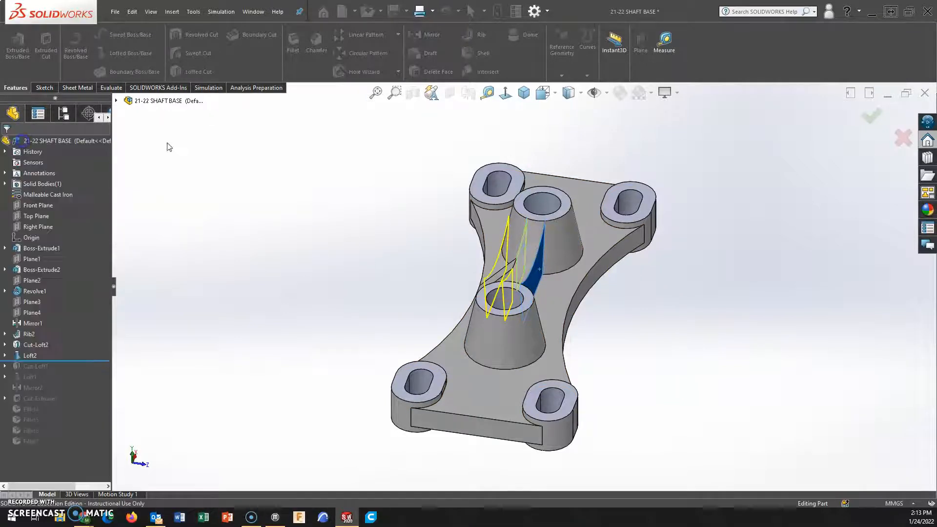
Create a reference plane midway between the main rib's two opposite side faces.
click(563, 42)
click(570, 88)
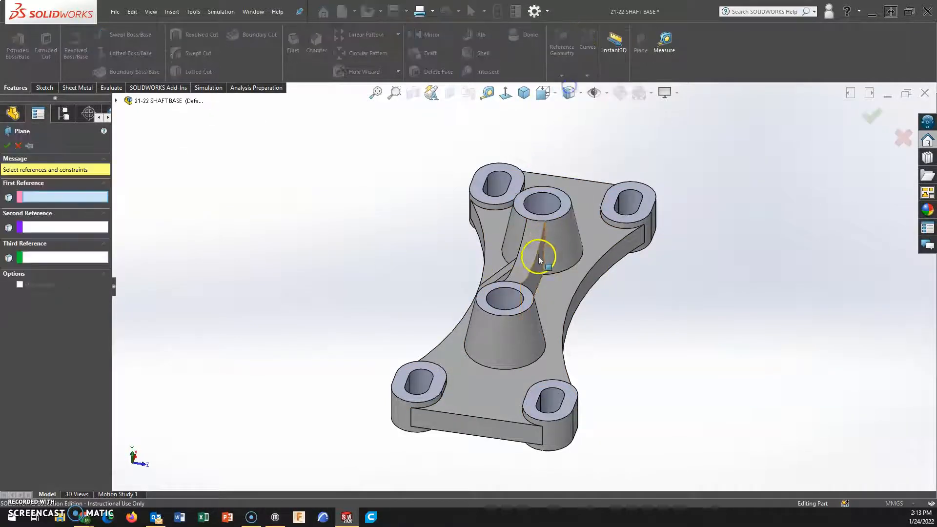
click(538, 256)
middle_drag(538, 259, 599, 270)
click(492, 267)
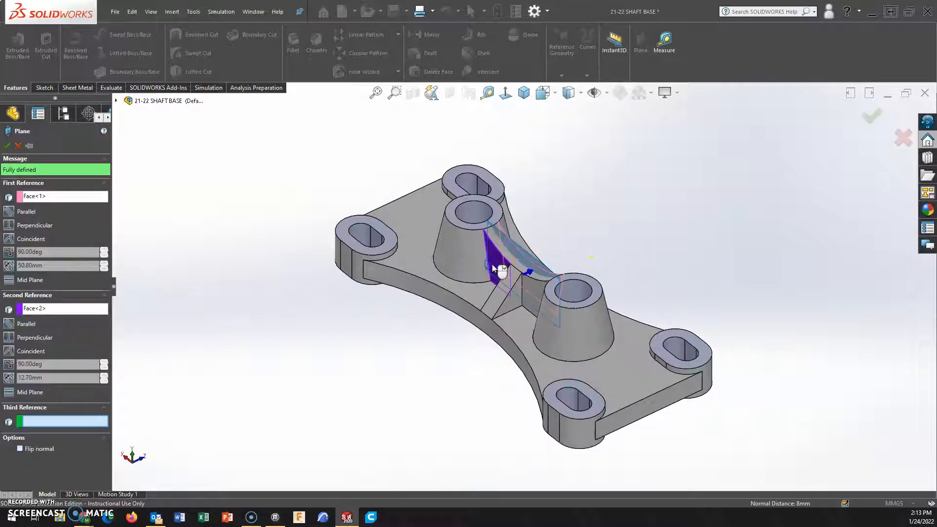
click(9, 146)
Mirror the lofted cross rib about the new mid plane to the other side of the main rib.
scroll(592, 272, down, 3)
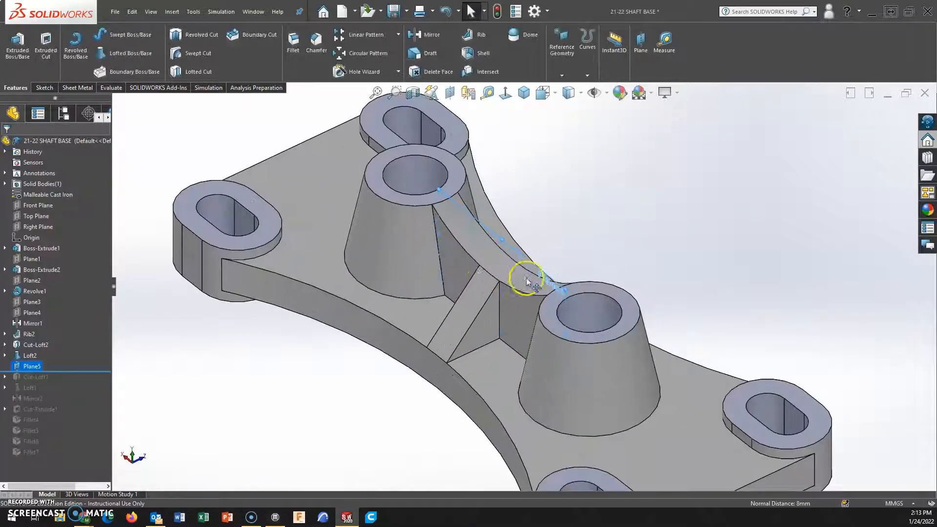
click(429, 37)
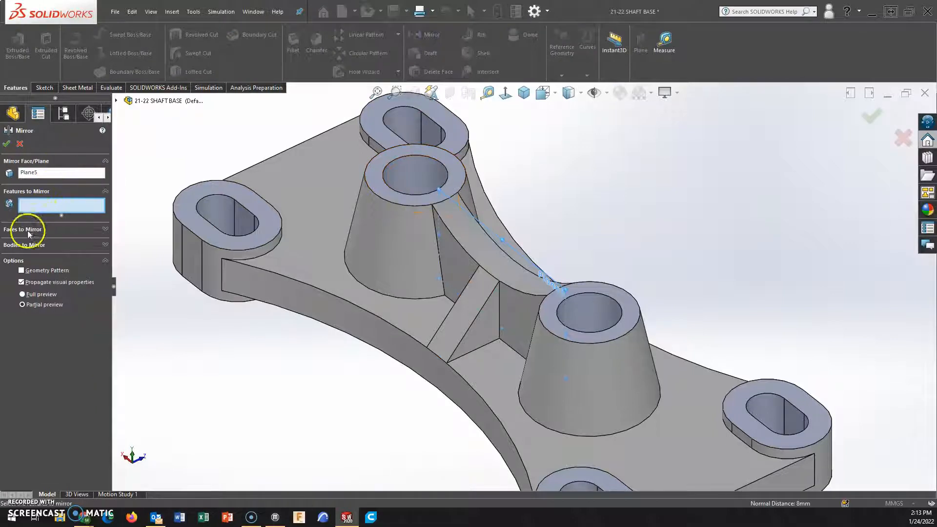
click(462, 321)
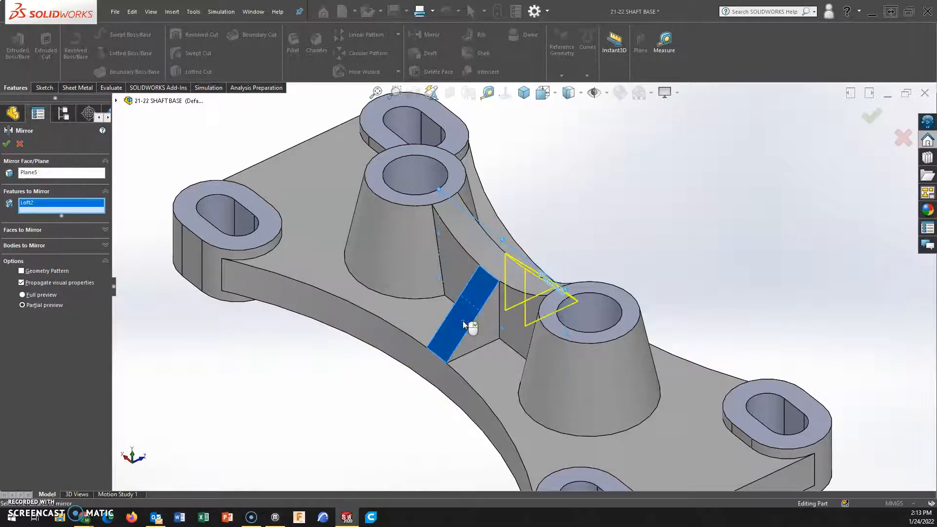
click(6, 144)
Hide the mid plane used for the mirror.
middle_drag(774, 271, 722, 282)
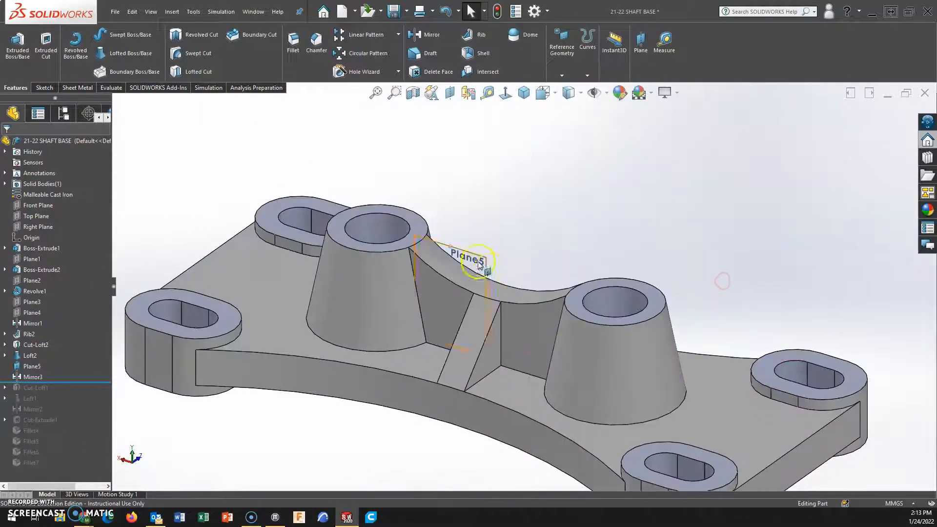
right_click(472, 259)
click(511, 245)
click(498, 288)
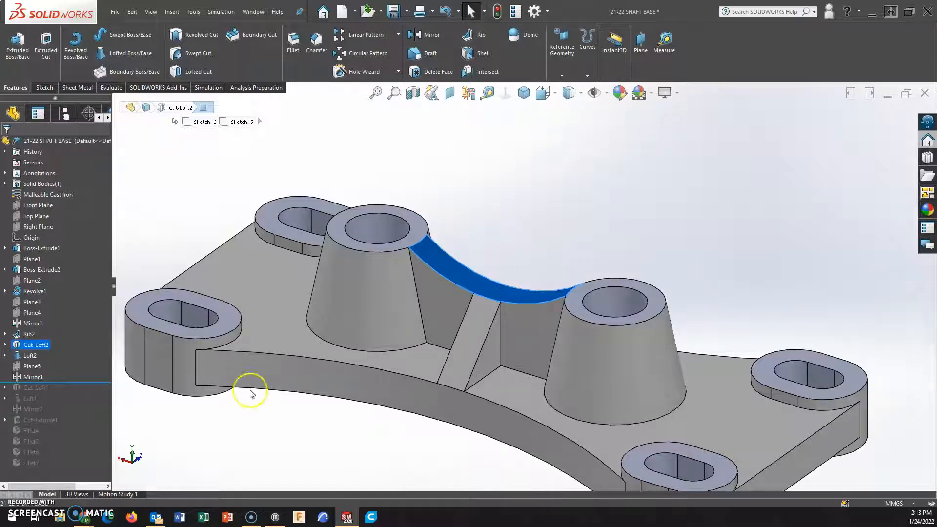
scroll(392, 411, up, 3)
scroll(434, 394, down, 2)
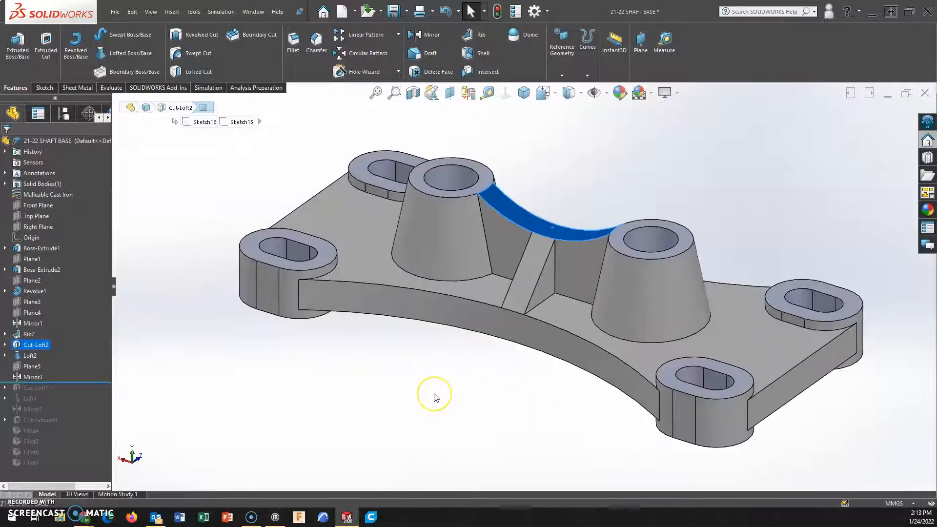